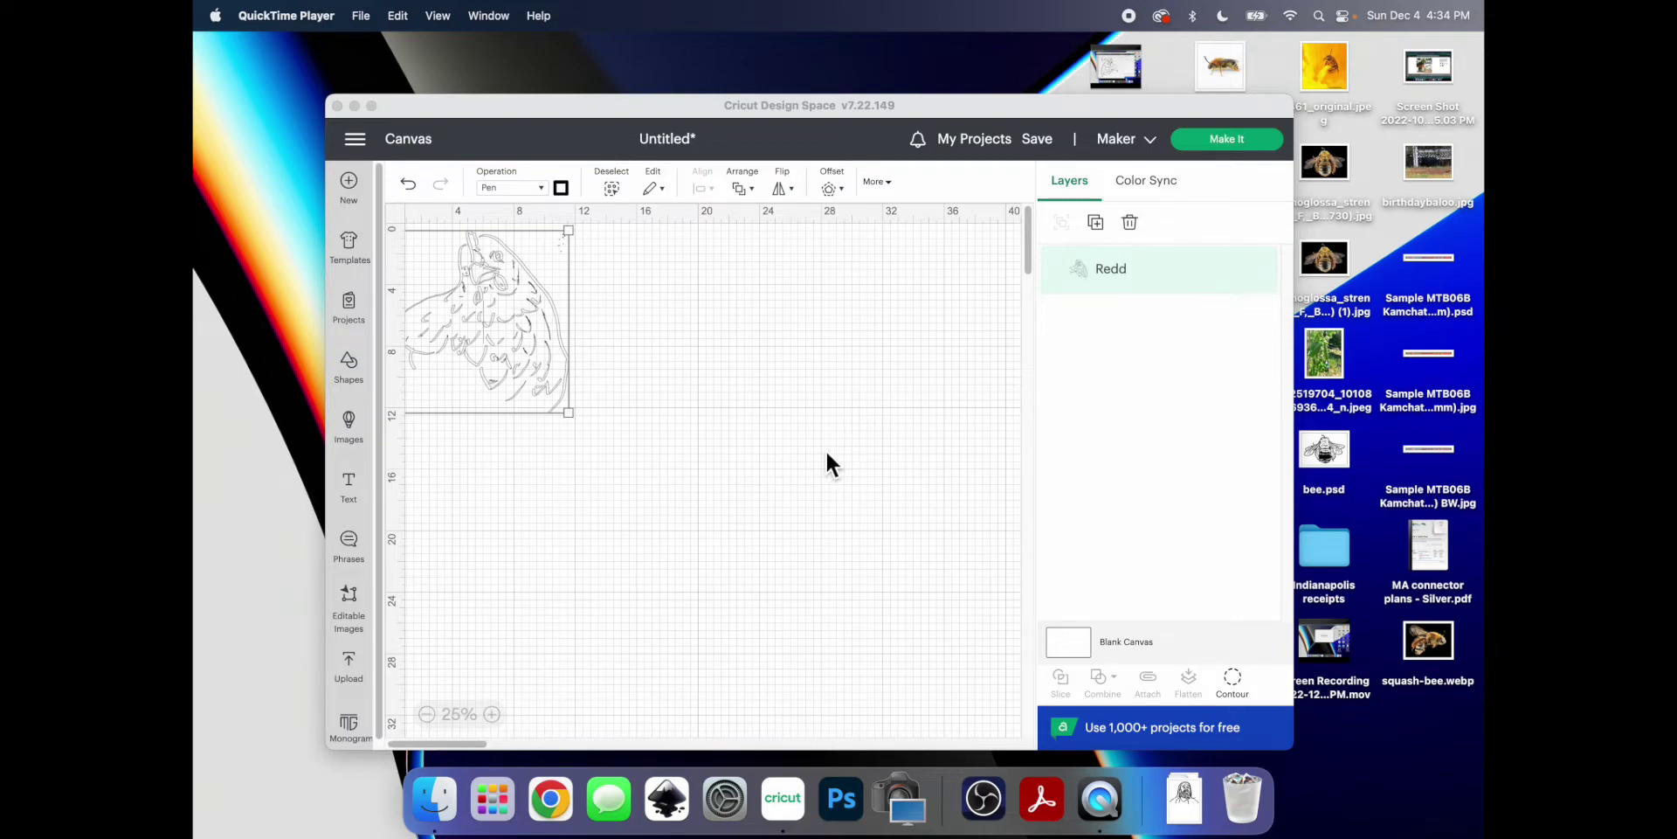
- Launch Inkscape and create a new blank A4 (210 × 297 mm) document
scroll(826, 449, left, 2)
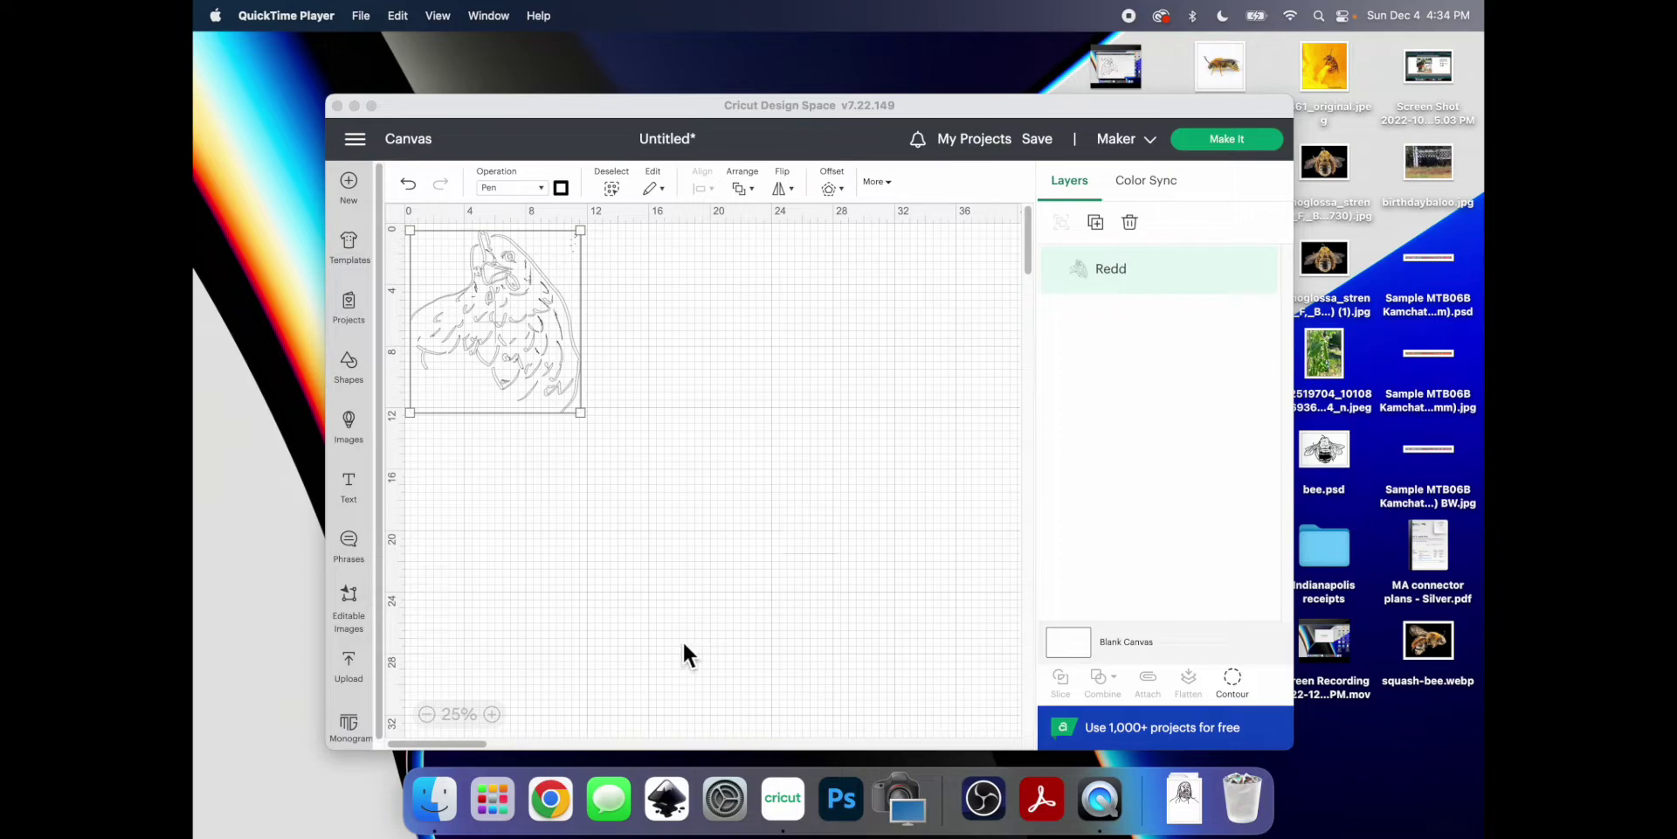
click(666, 807)
click(669, 797)
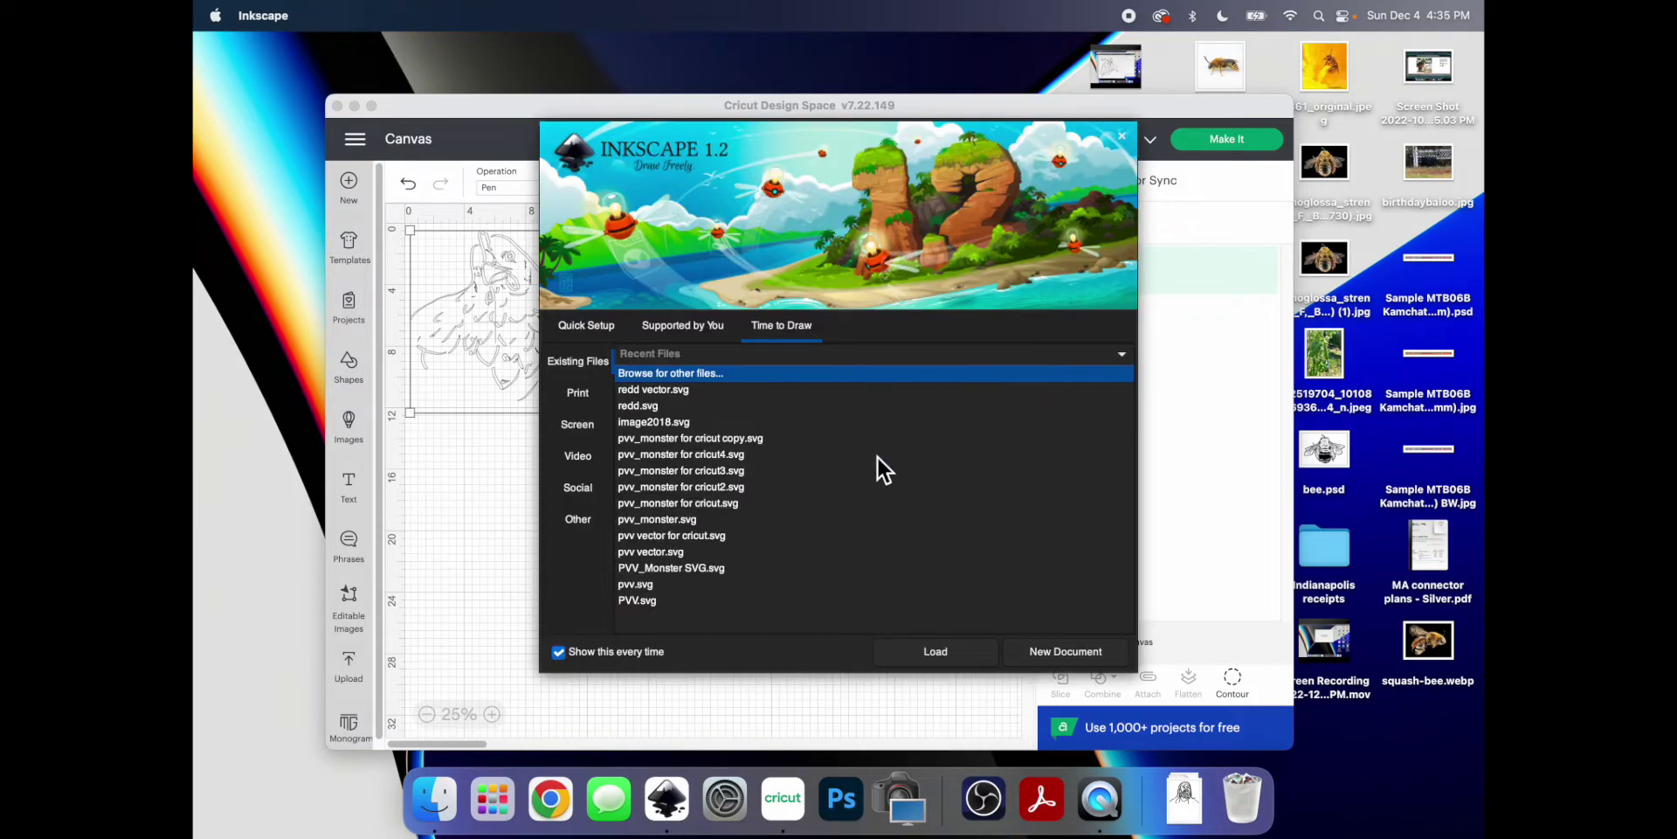
click(1075, 652)
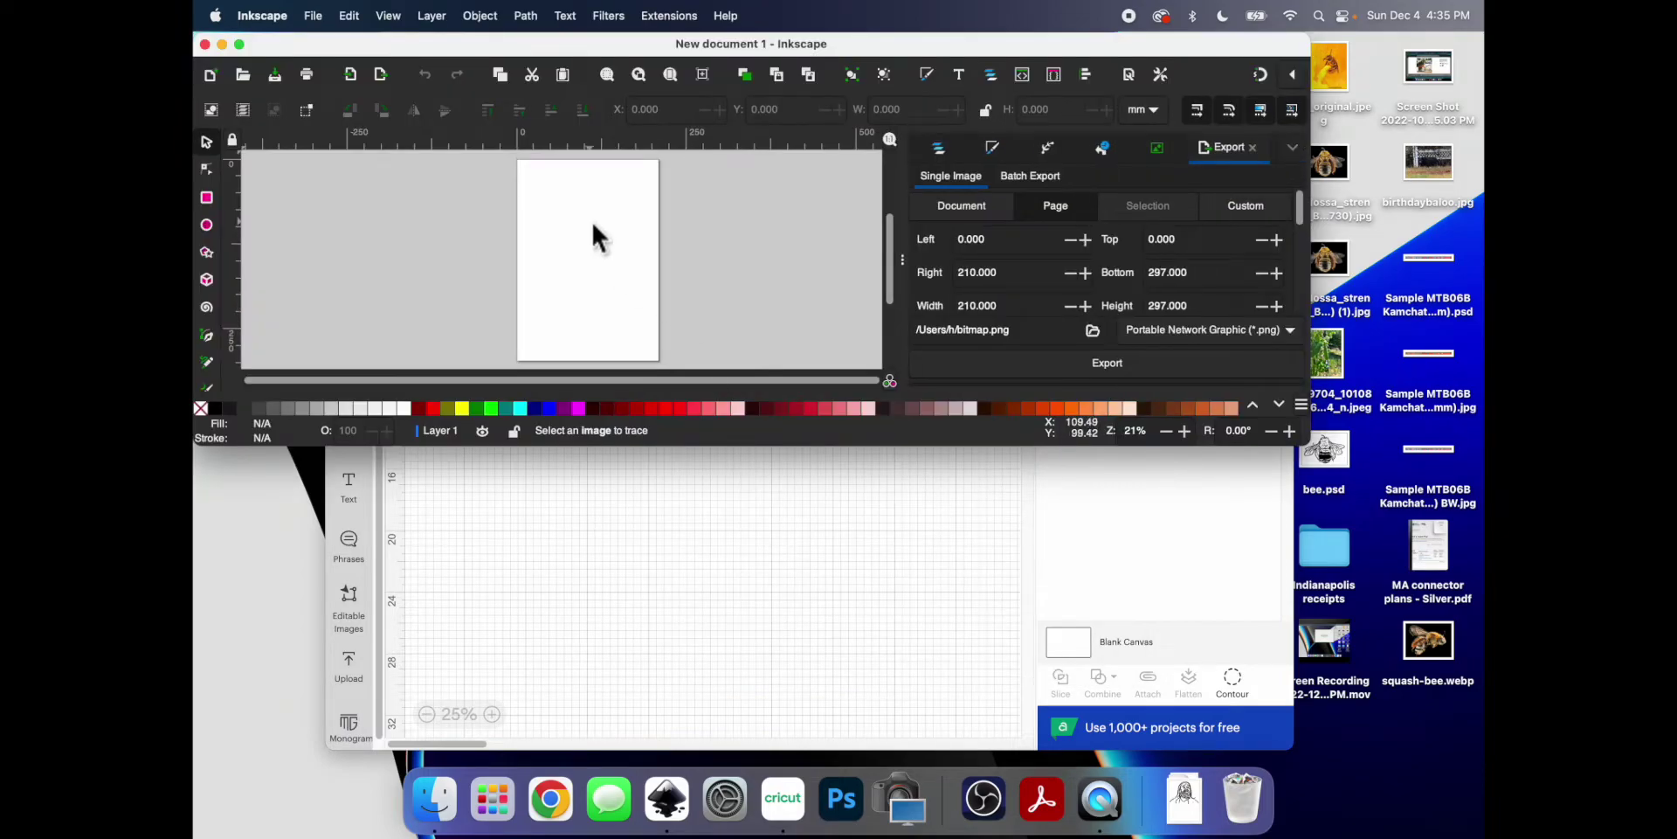
- Maximize Inkscape and import redd.jpg, embedding the image in the document
click(239, 45)
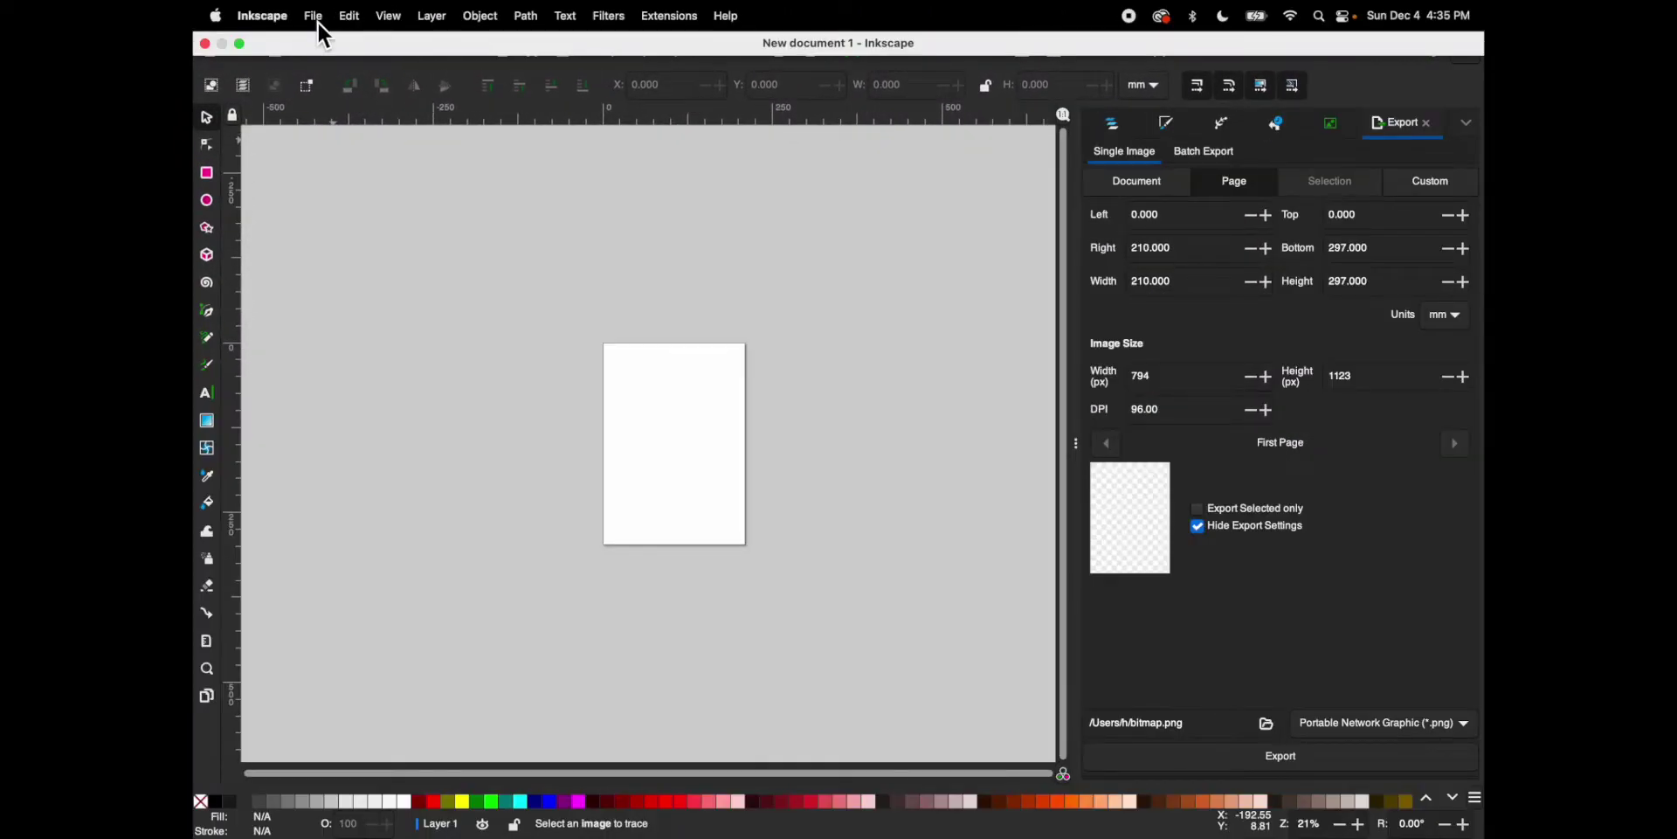
click(317, 21)
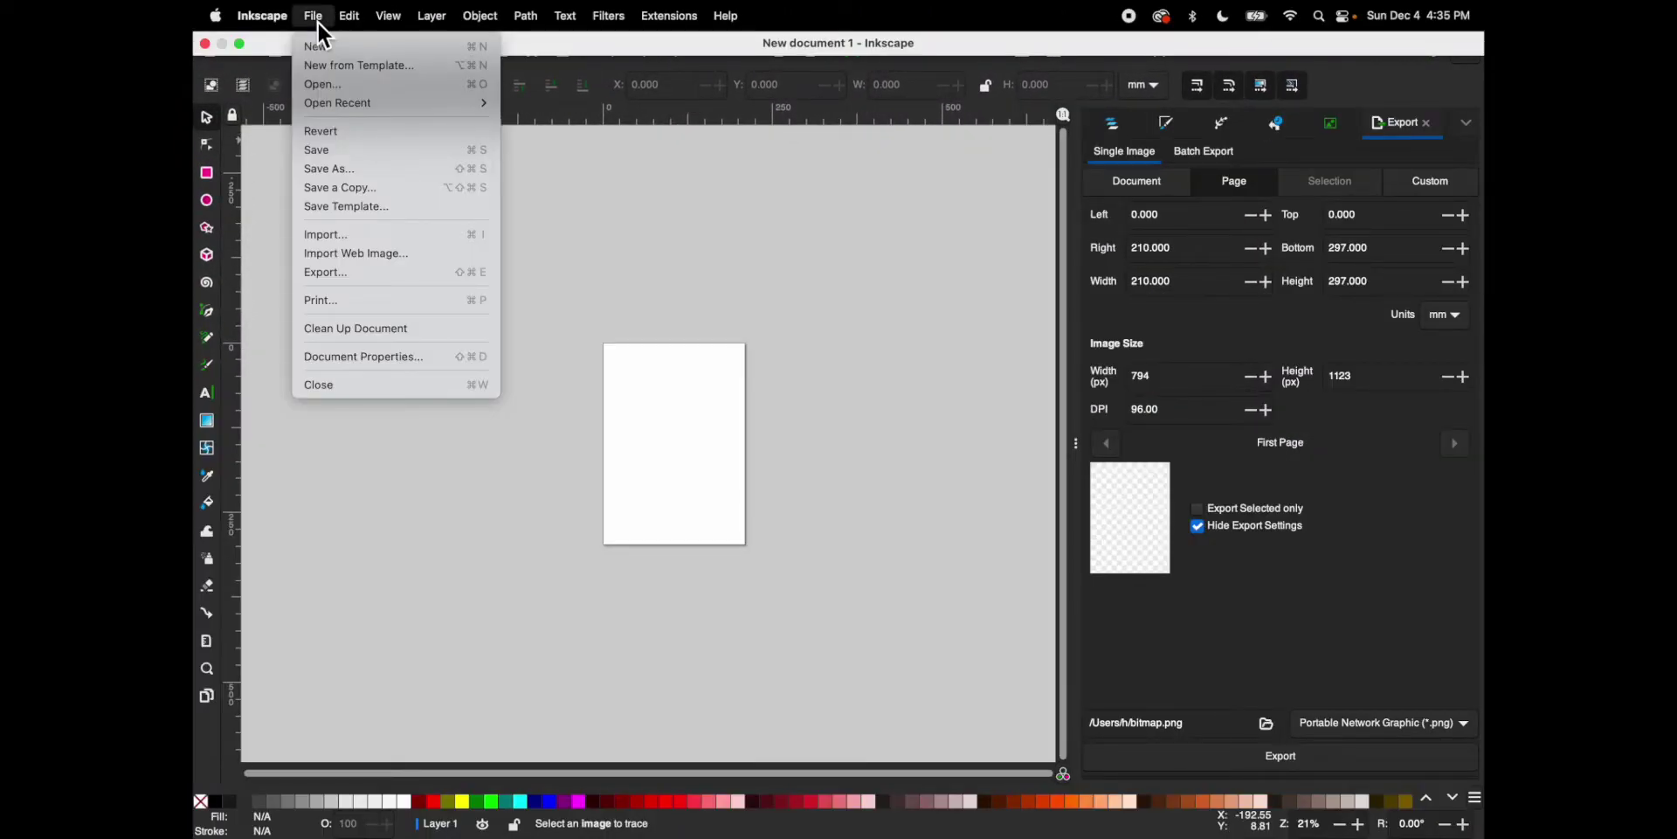
click(320, 235)
click(620, 254)
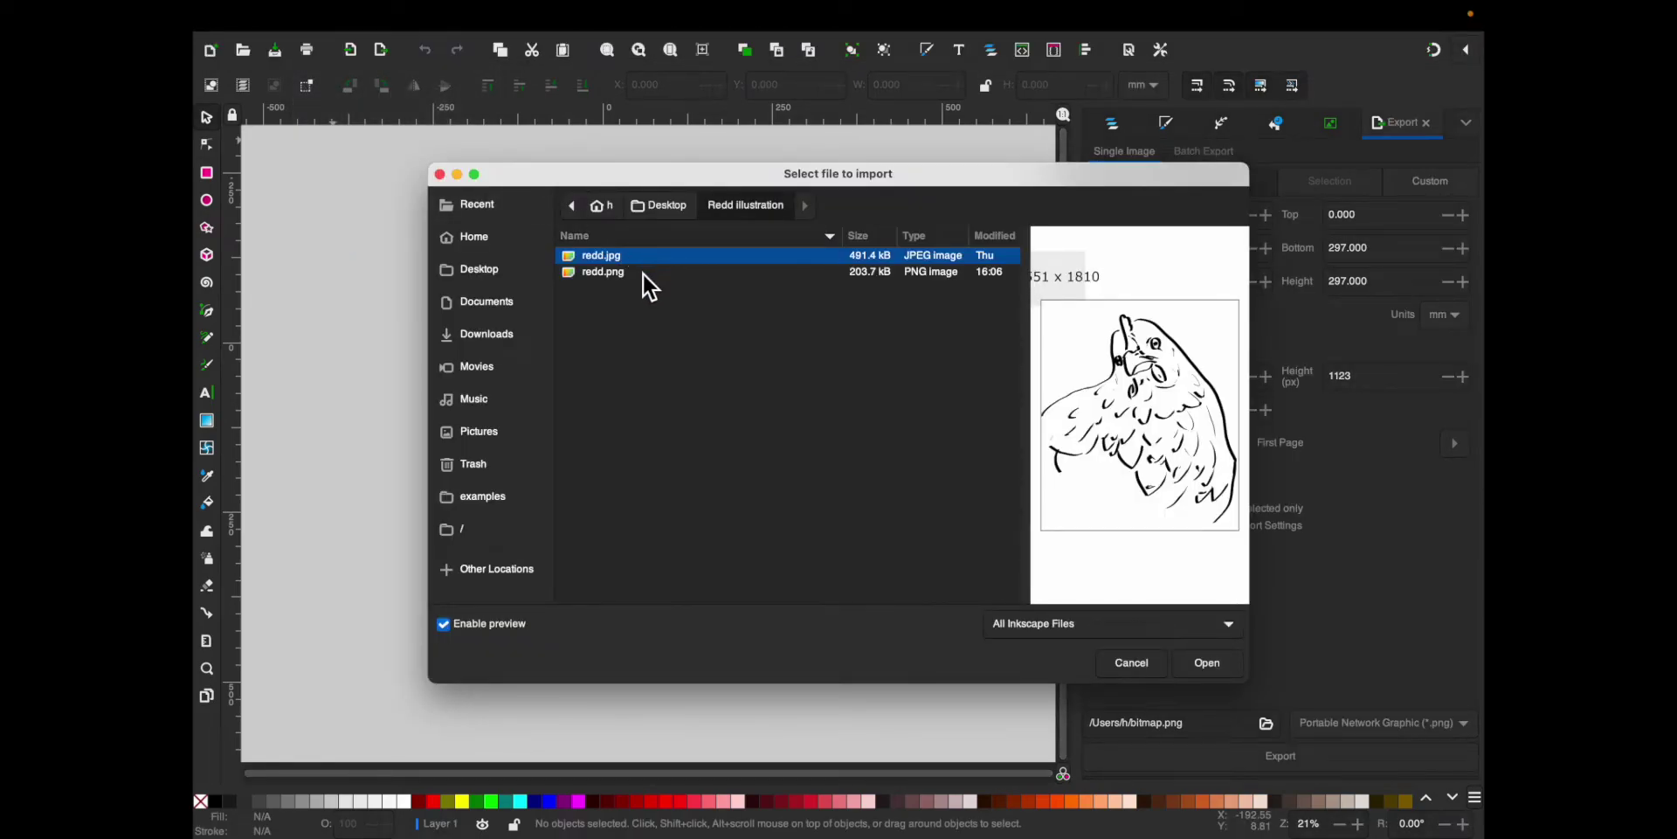
click(1227, 672)
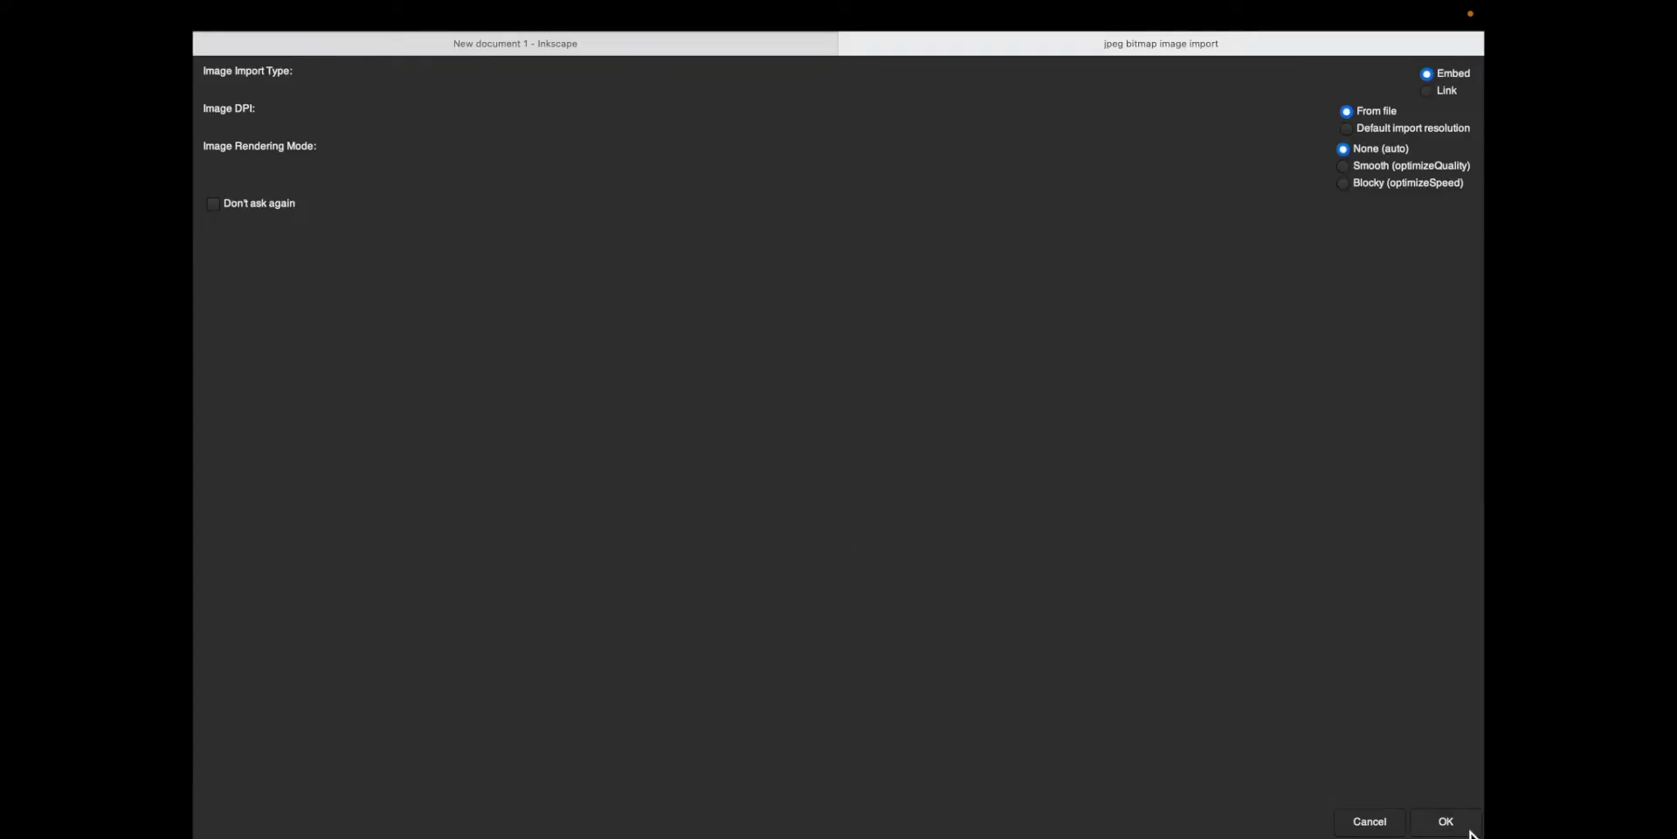
click(1468, 830)
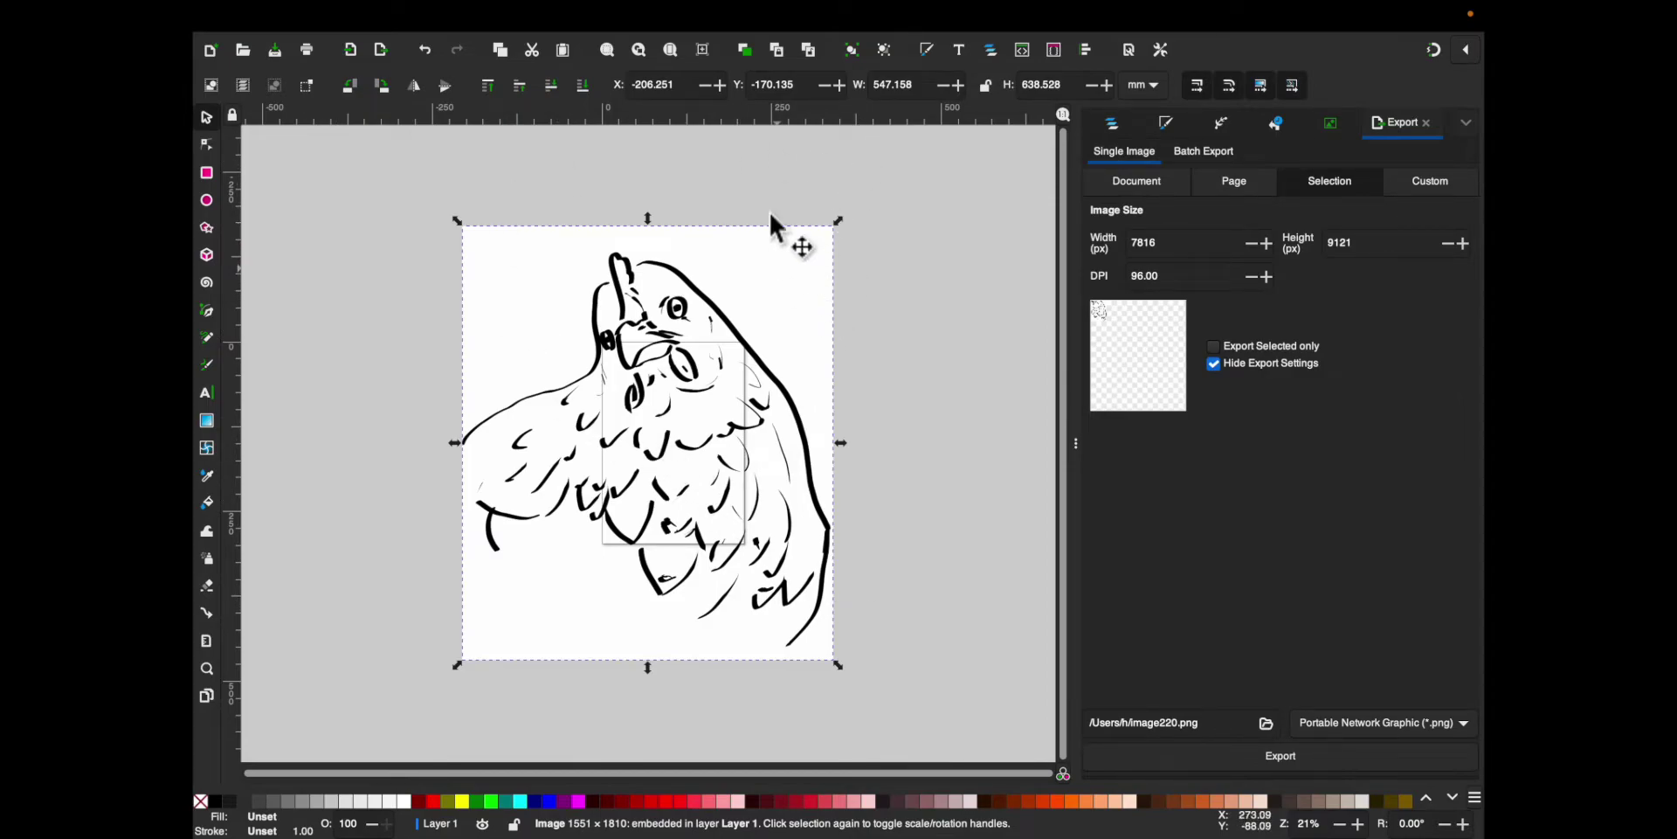
- With width and height locked, scale the chicken to 163.3 × 190.6 mm and move it onto the page
click(984, 85)
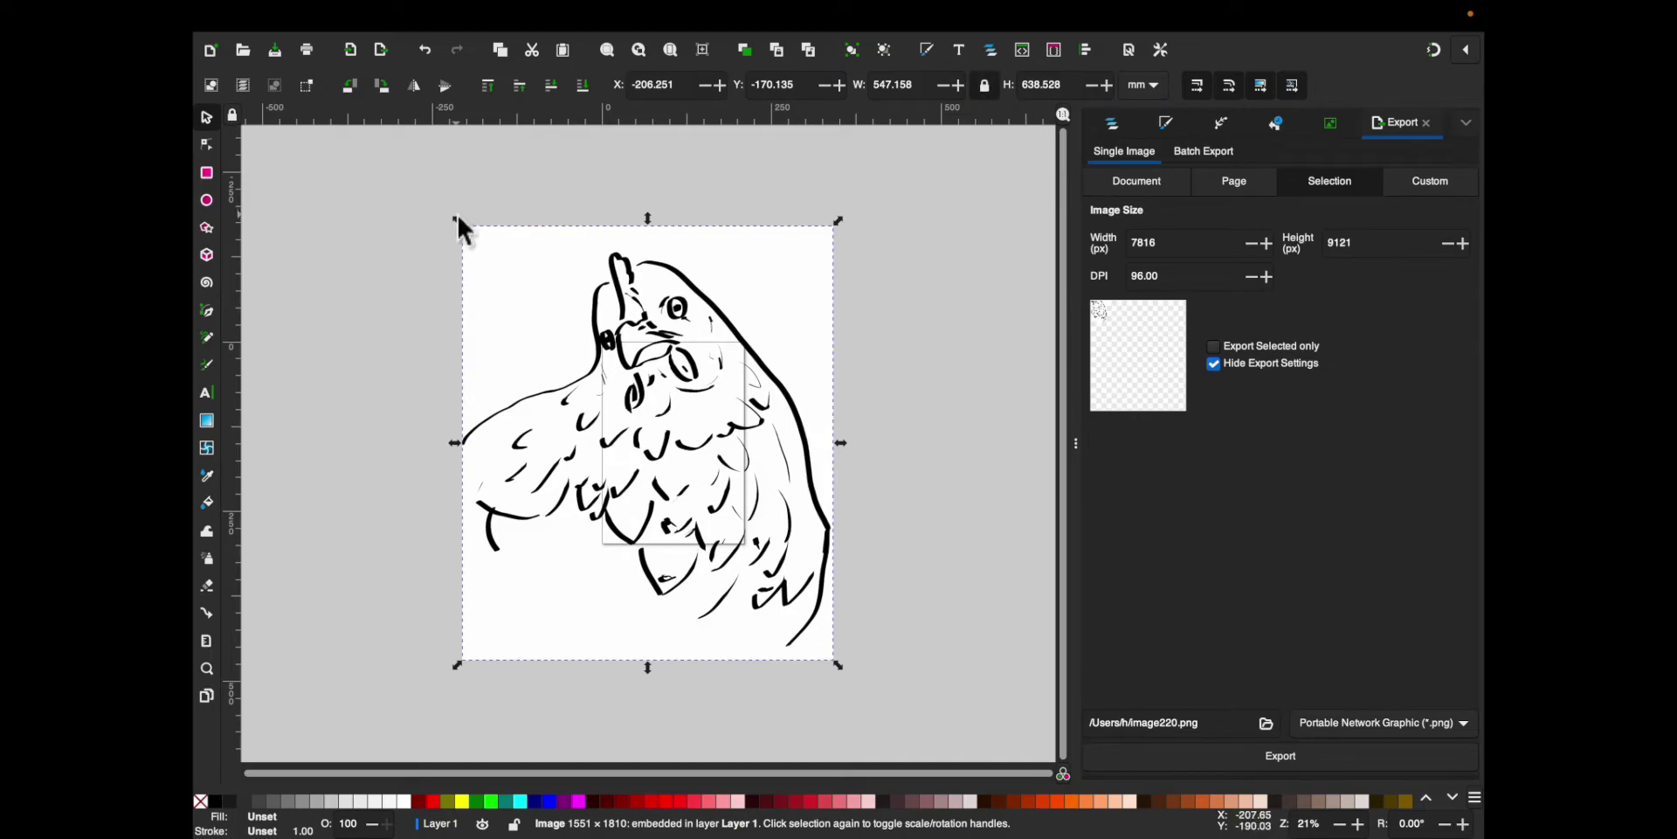
drag(464, 225, 652, 345)
drag(743, 559, 693, 456)
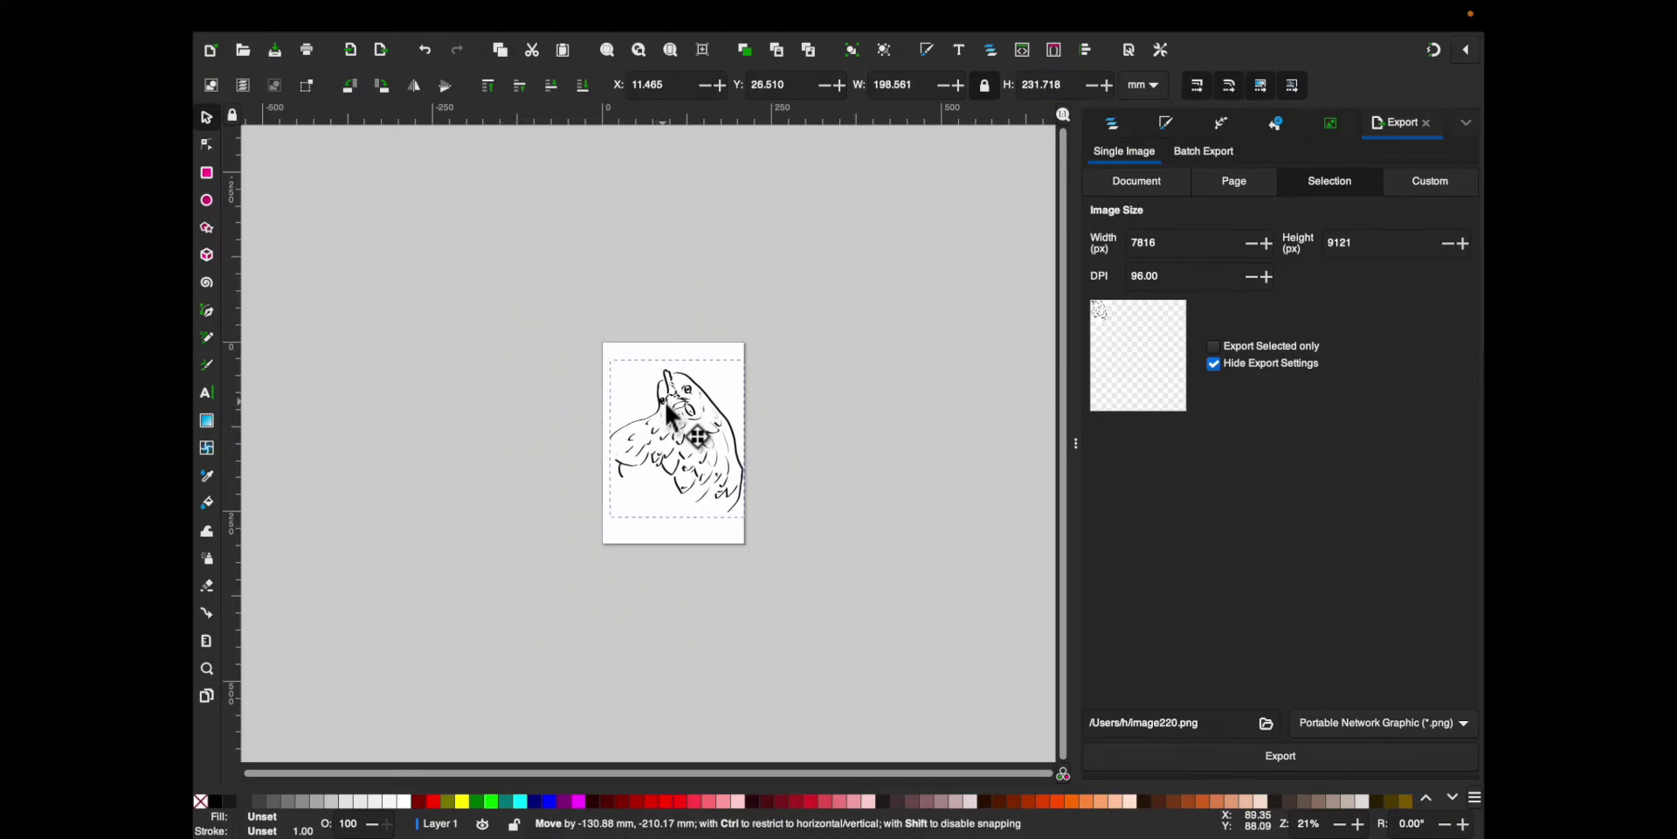
drag(748, 535, 714, 490)
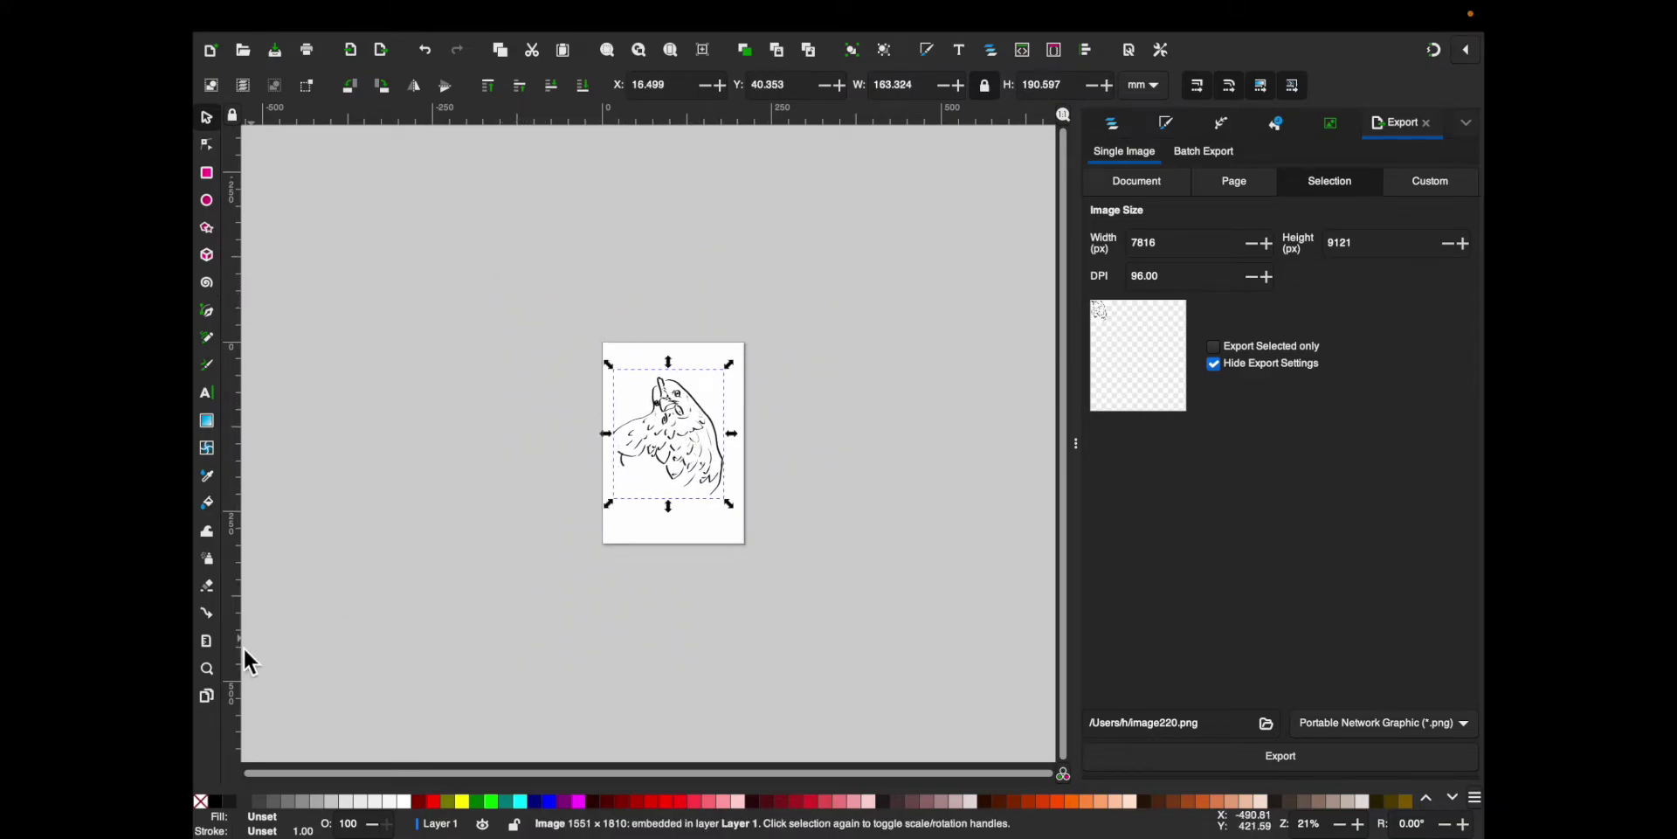
- Zoom in on the chicken and add a new layer named 'vector layer'
click(206, 668)
click(672, 410)
click(675, 415)
click(732, 384)
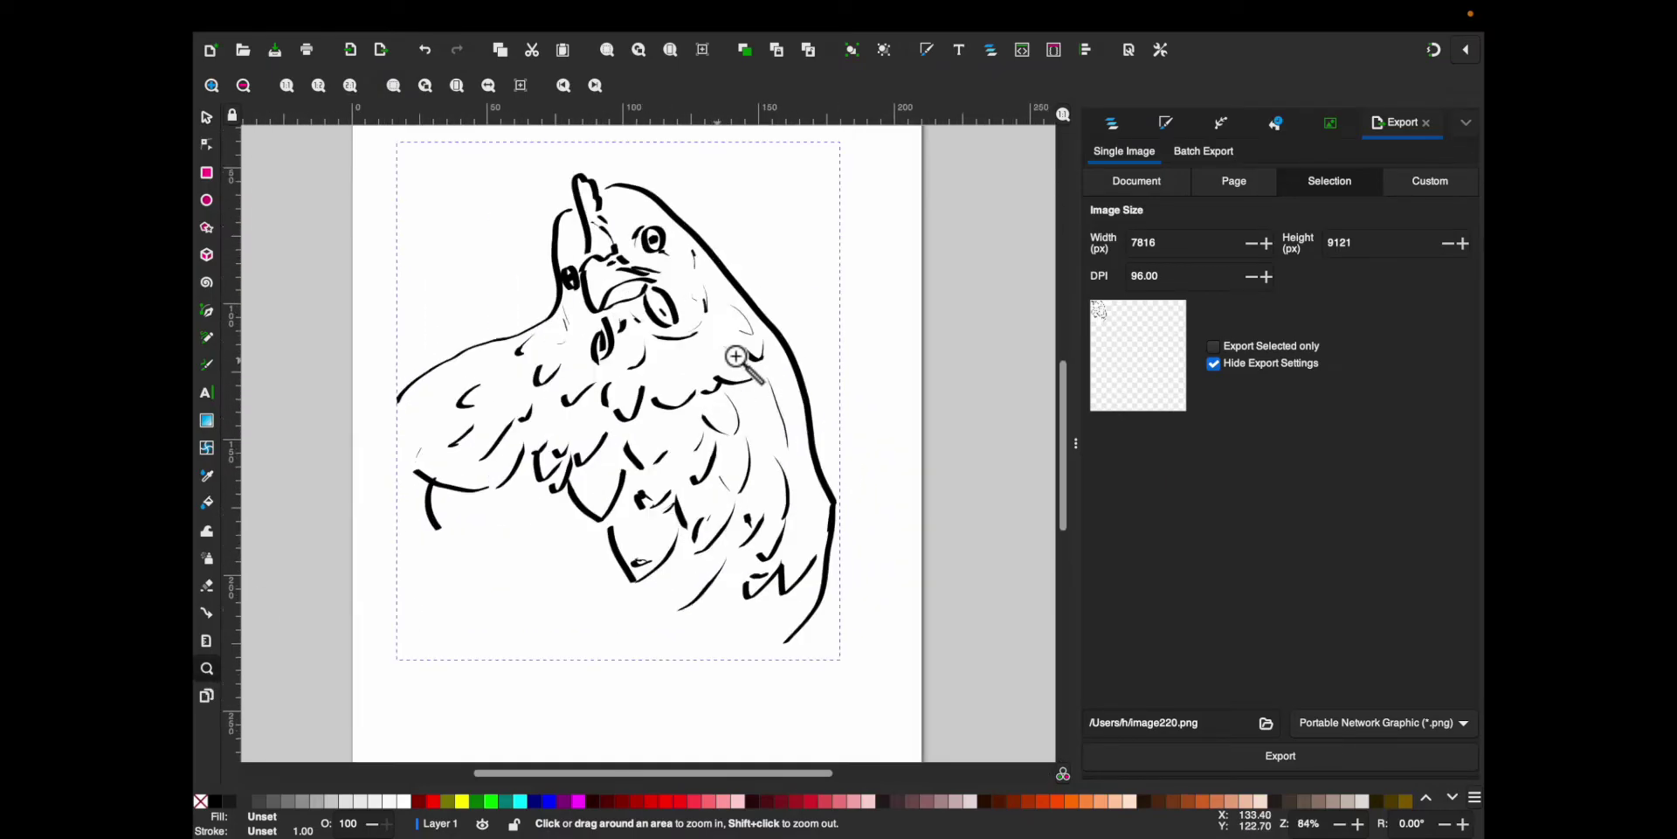
click(1111, 122)
click(1069, 157)
text(vector layer)
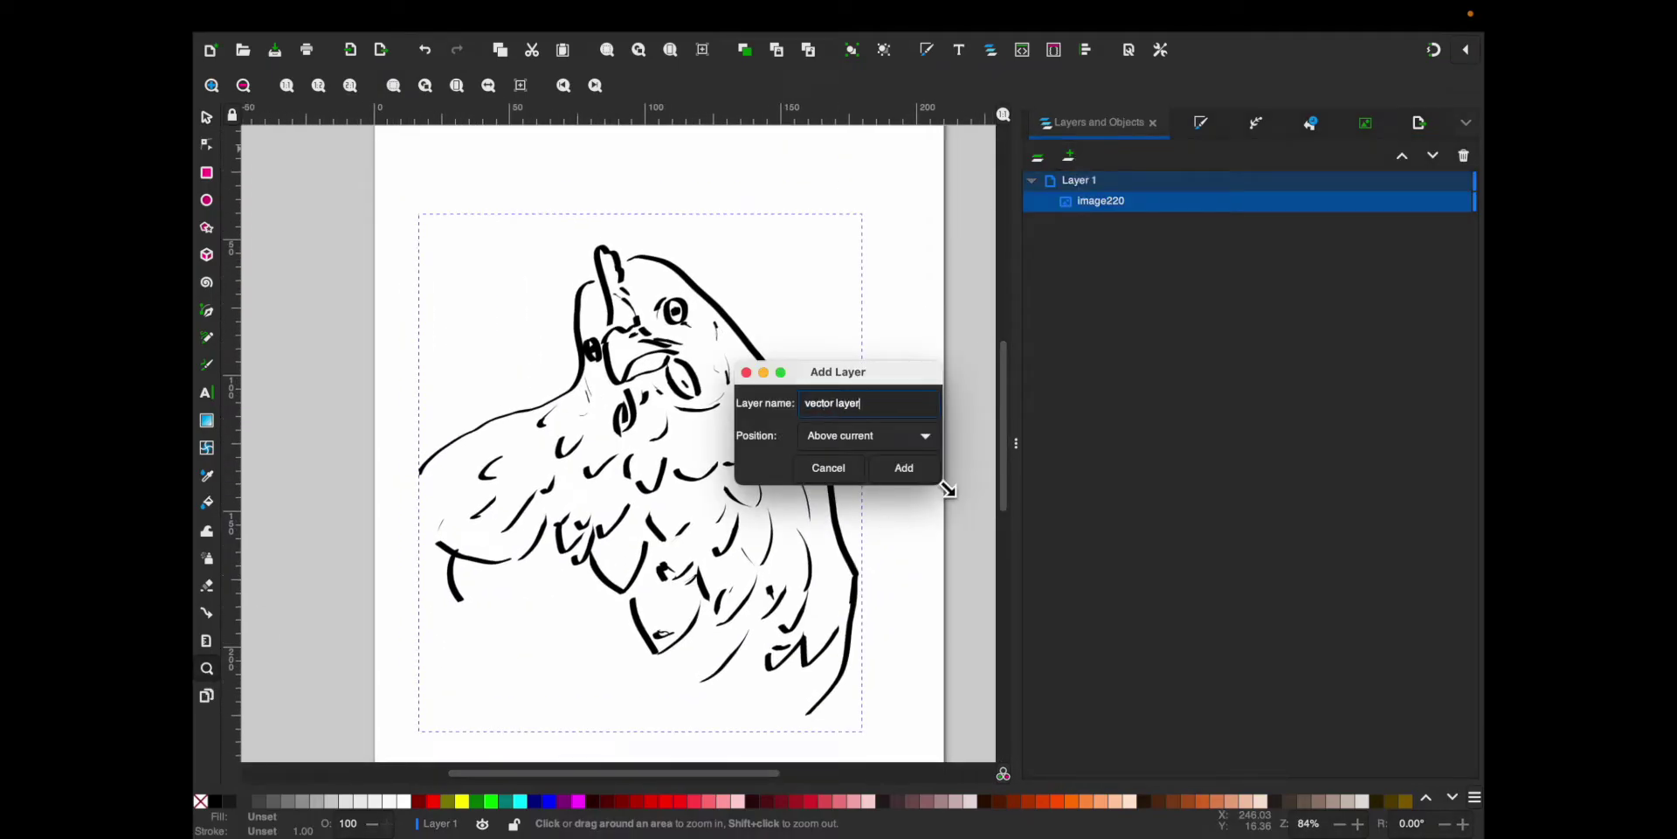
click(904, 468)
- Save the document as 'redd vector original.svg'
click(313, 19)
click(328, 169)
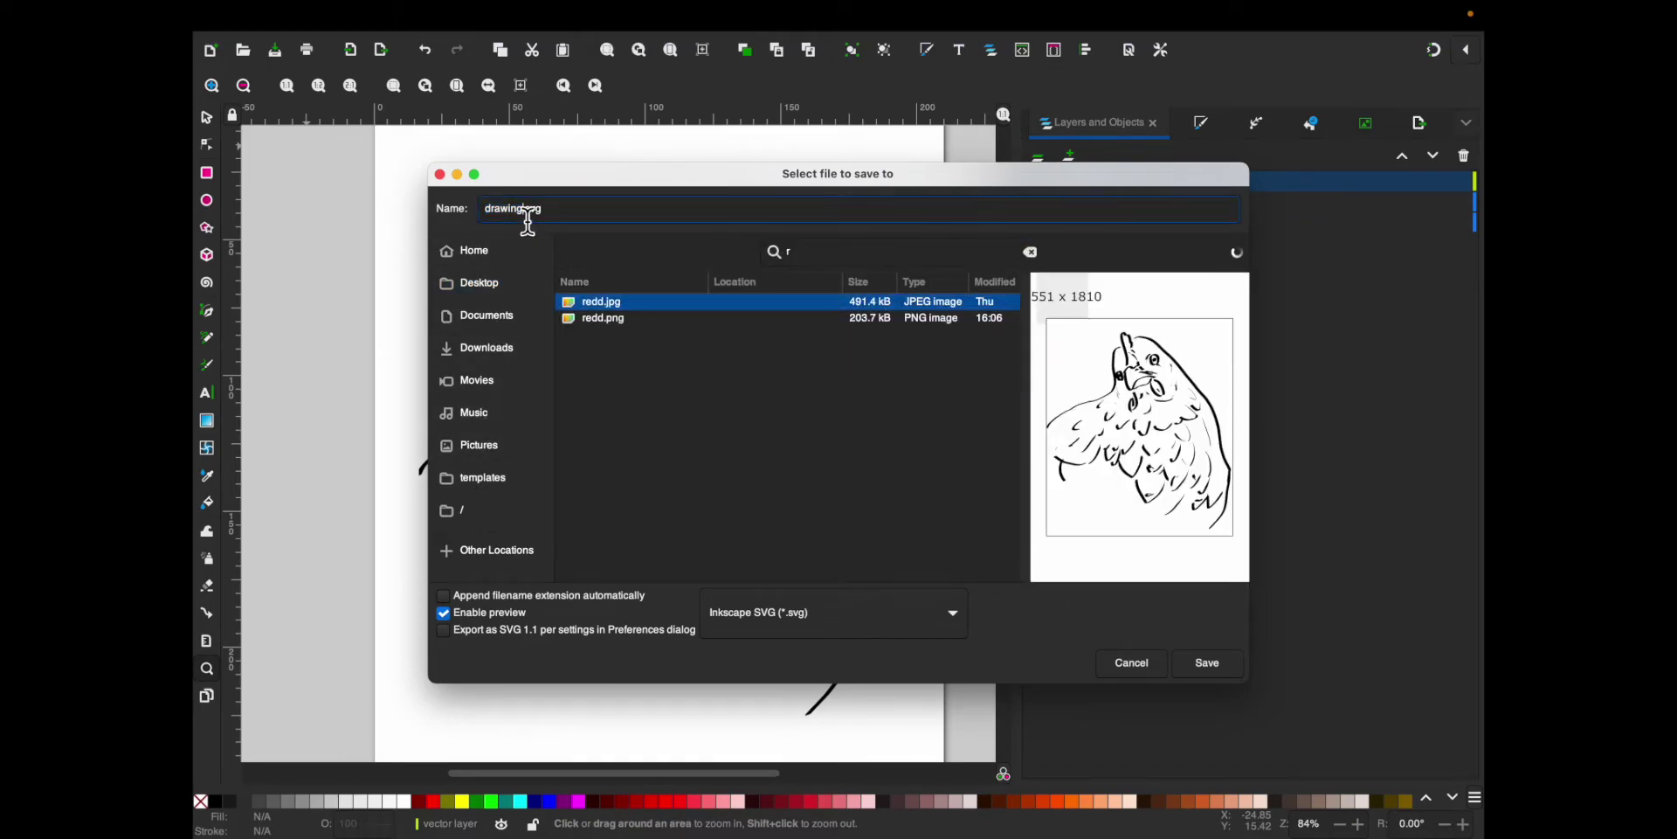
text(redd vector original)
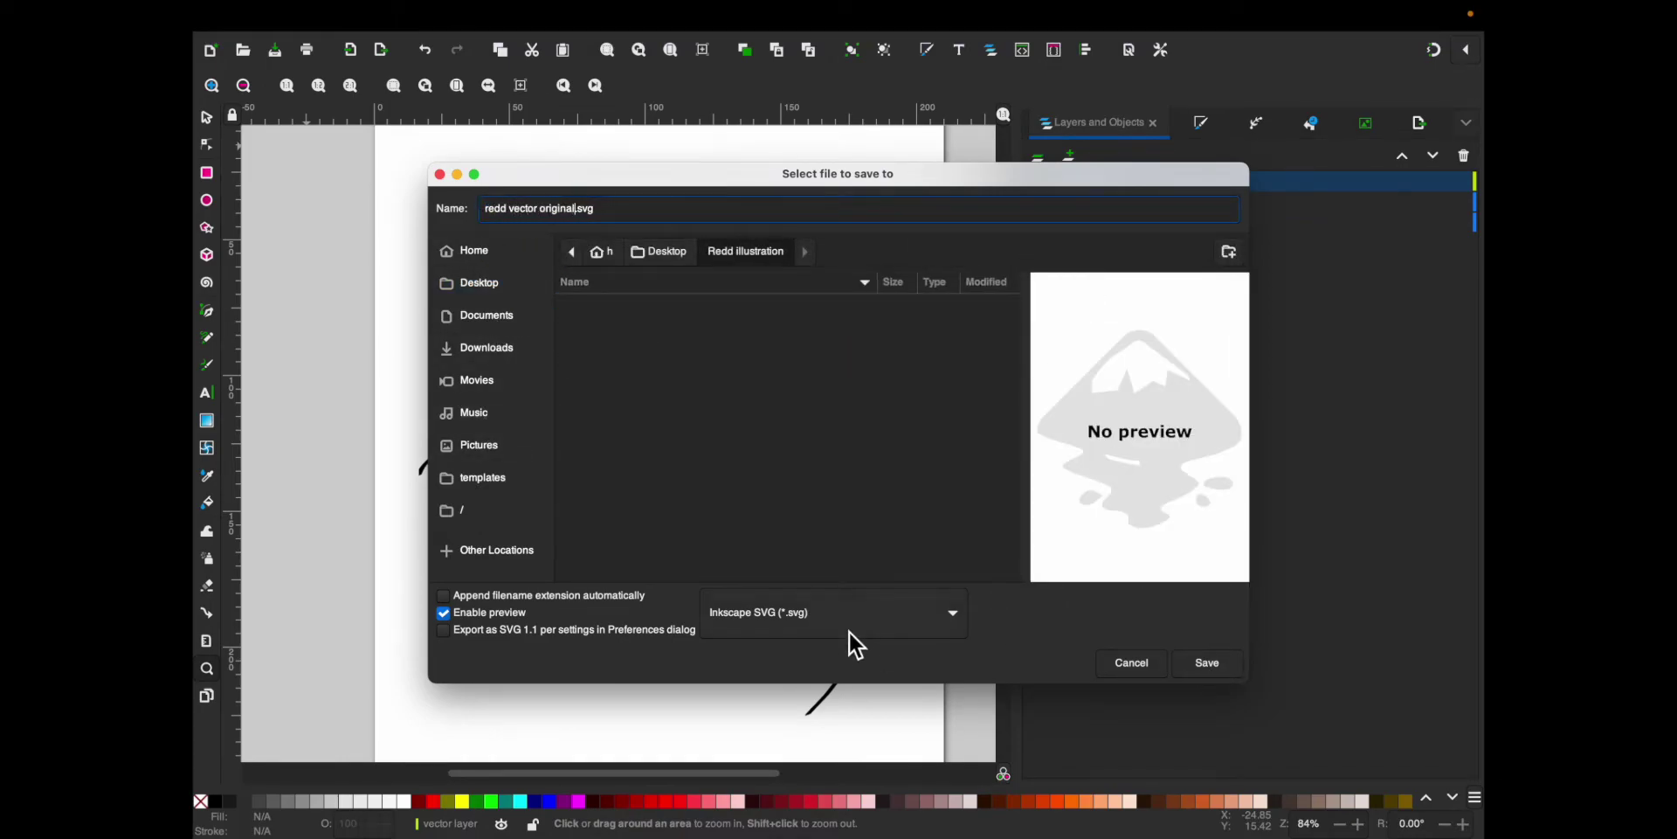
click(1220, 673)
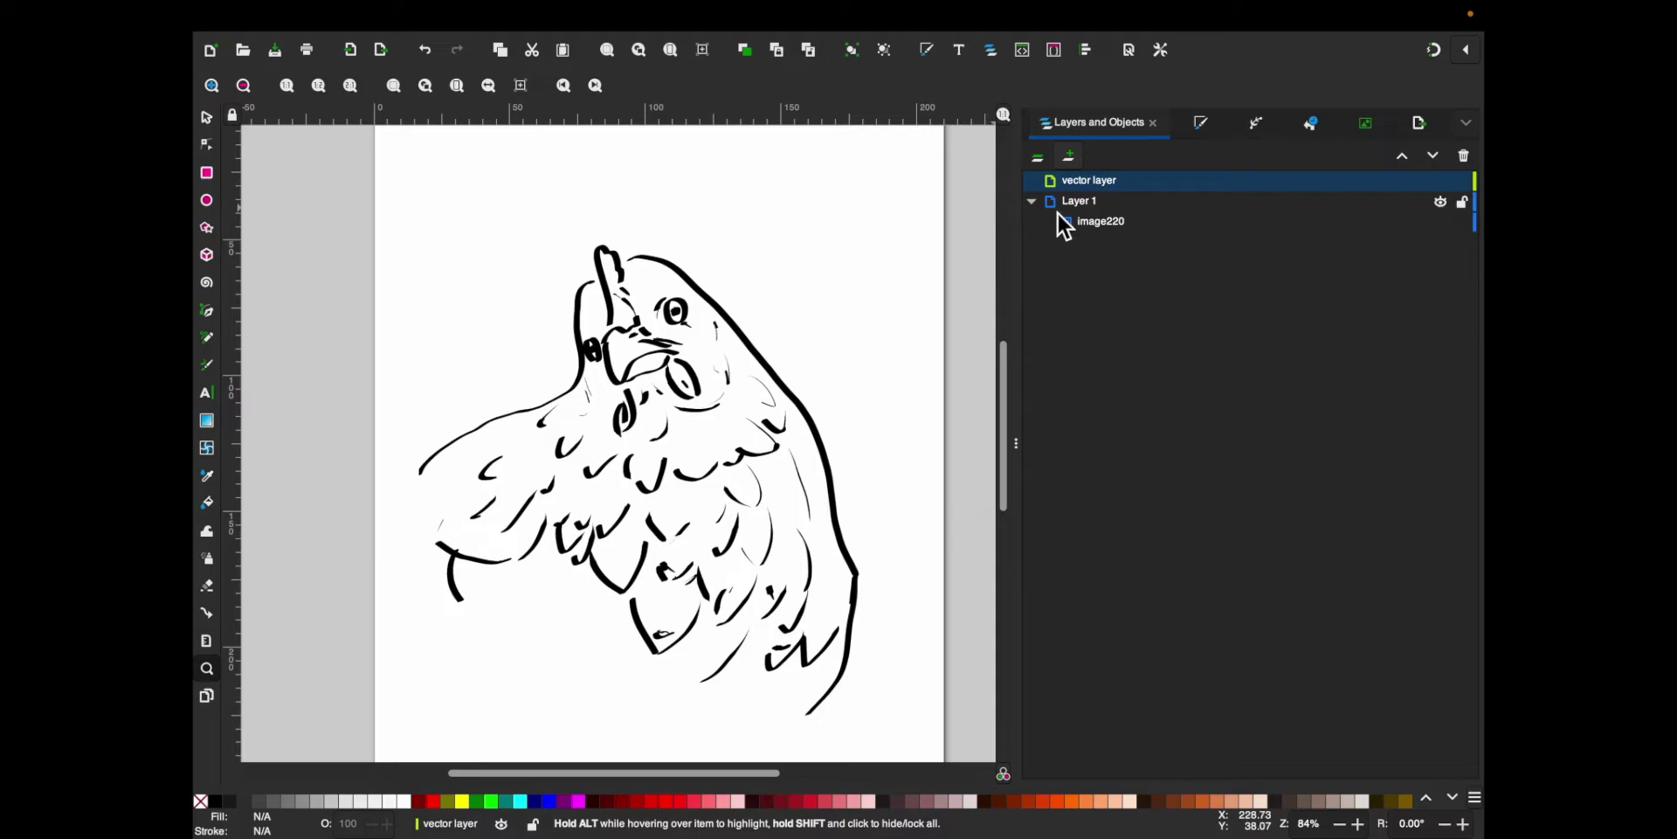
- Set Layer 1's opacity to 20% and make vector layer the active layer
click(1087, 202)
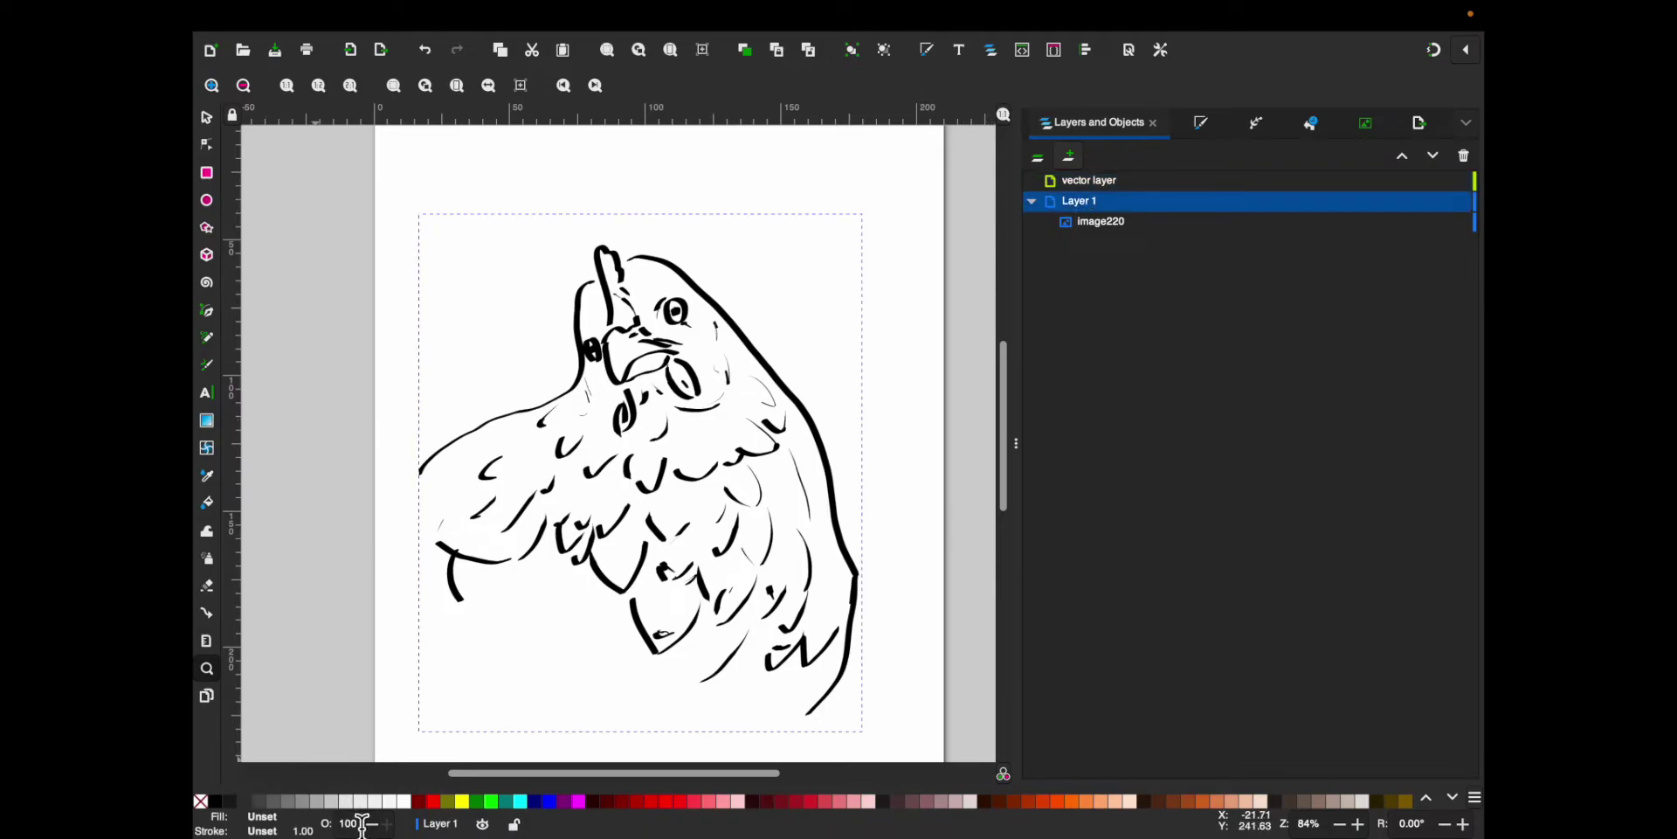
text(20)
key(Return)
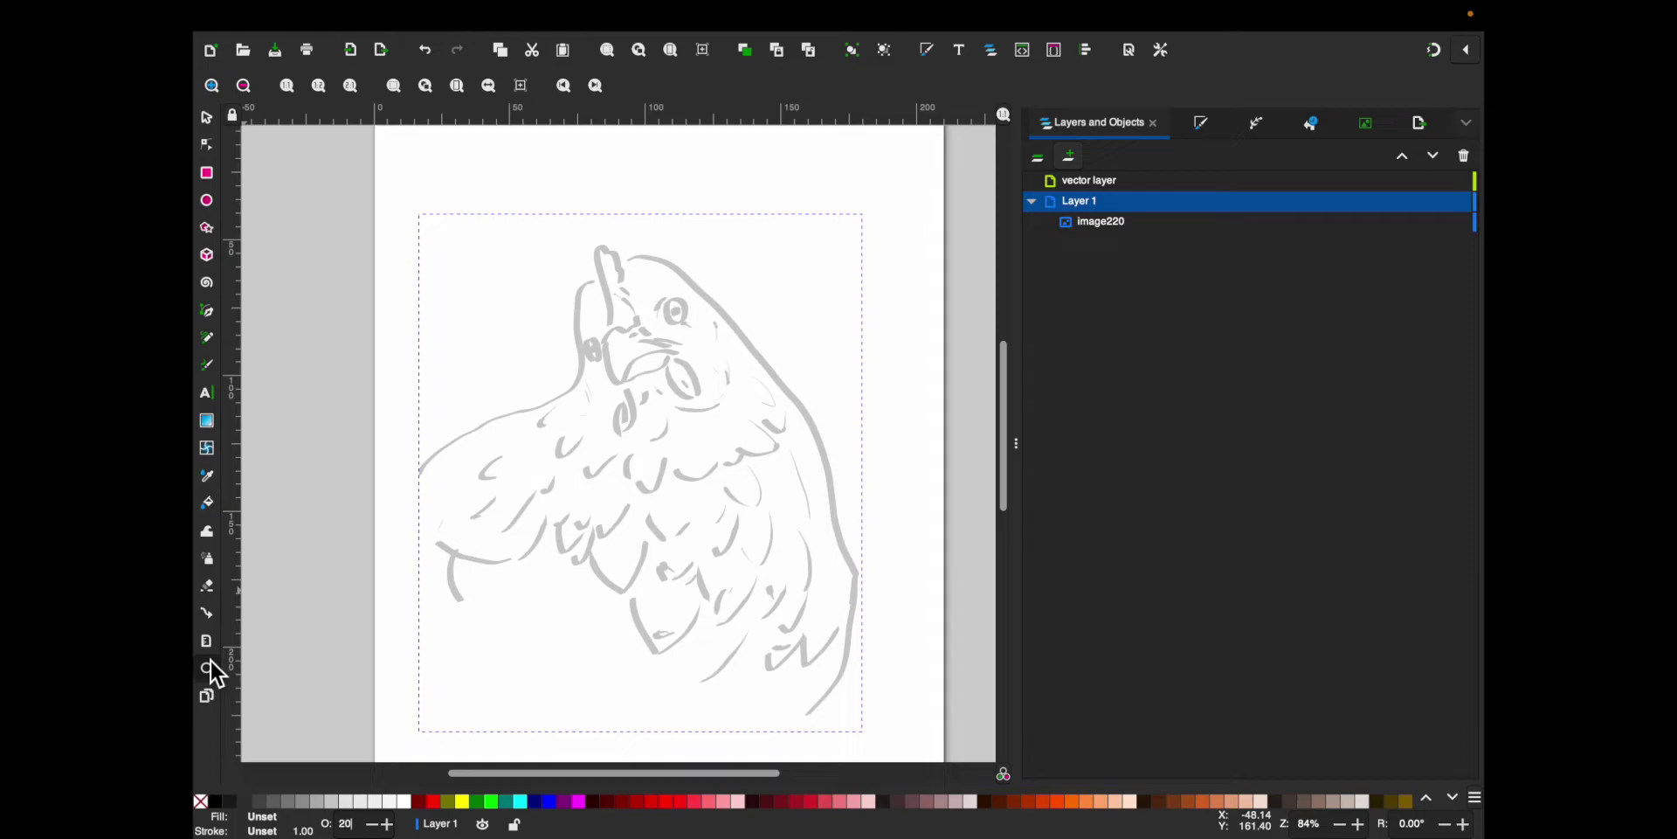
click(1128, 182)
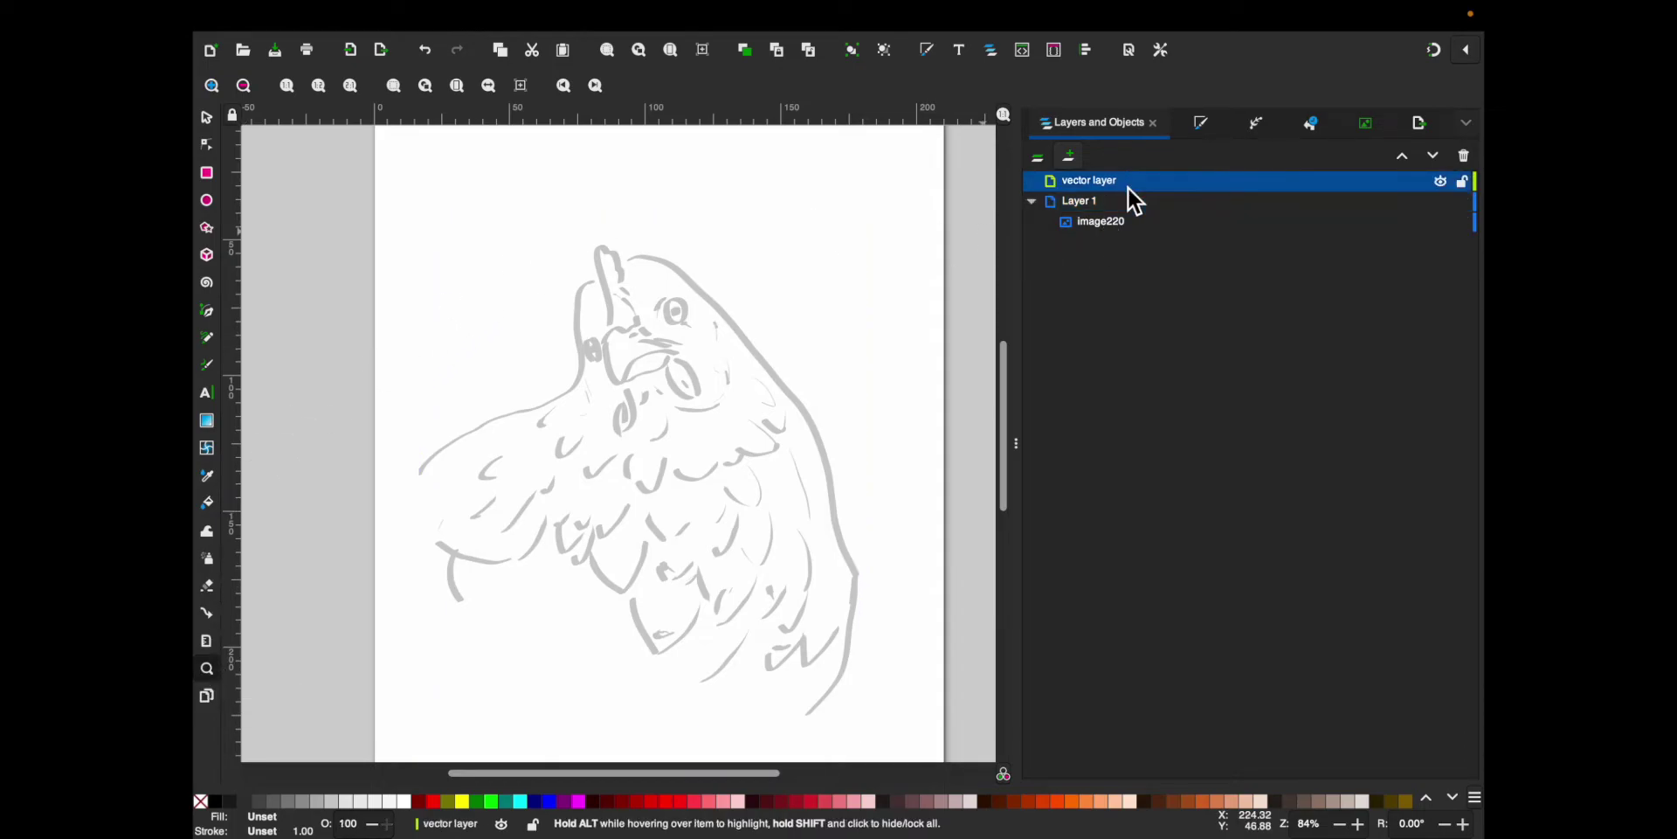
- Draw a freehand Pencil line along the chicken's neck with smoothing 50
click(208, 341)
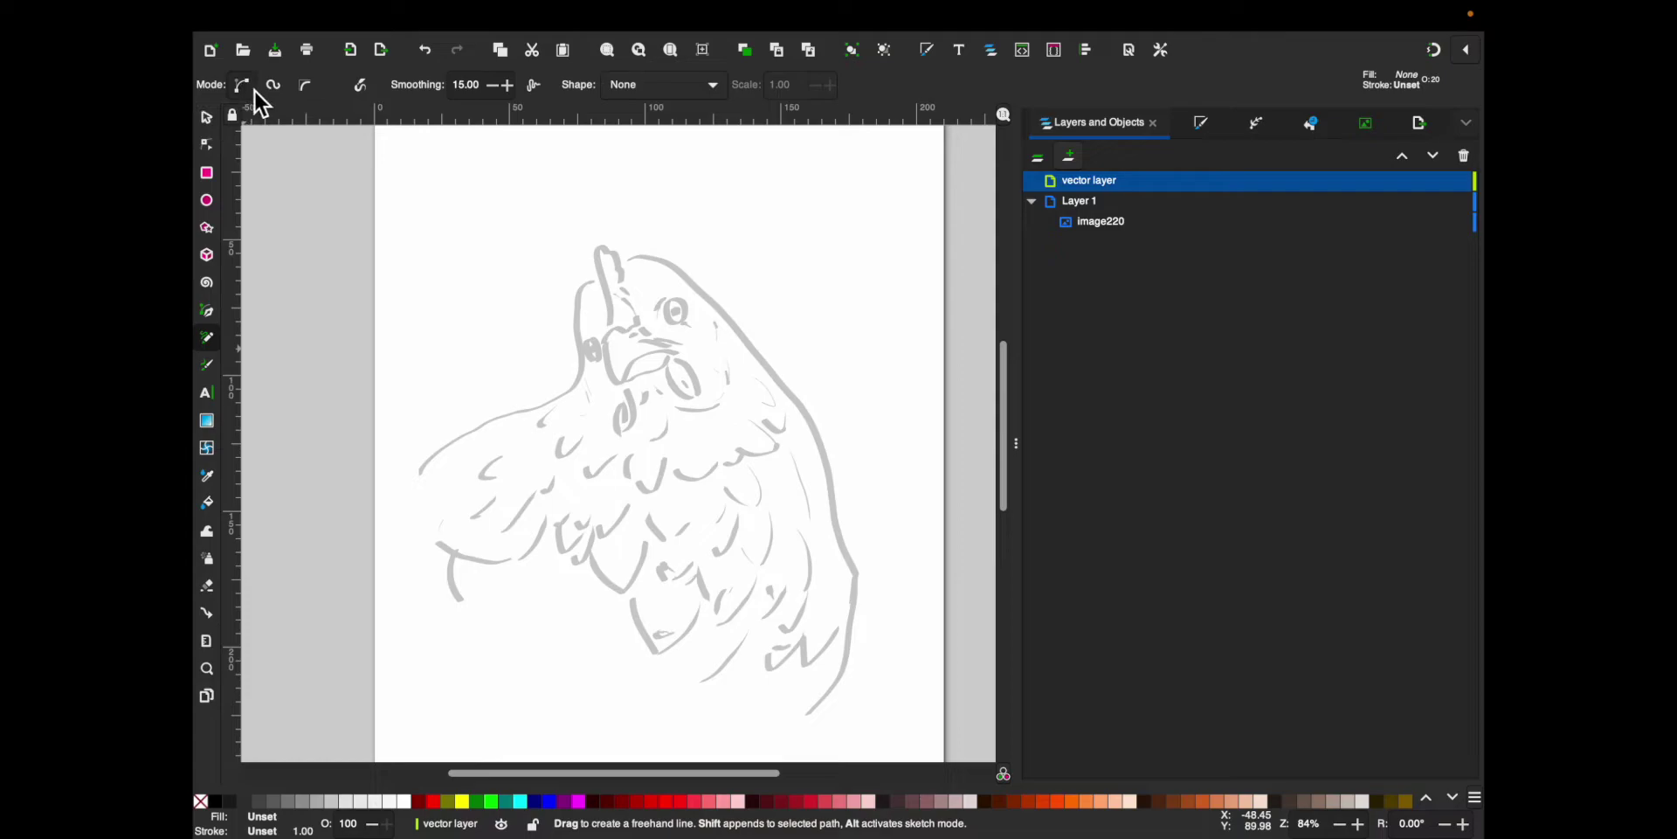
click(450, 86)
text(50)
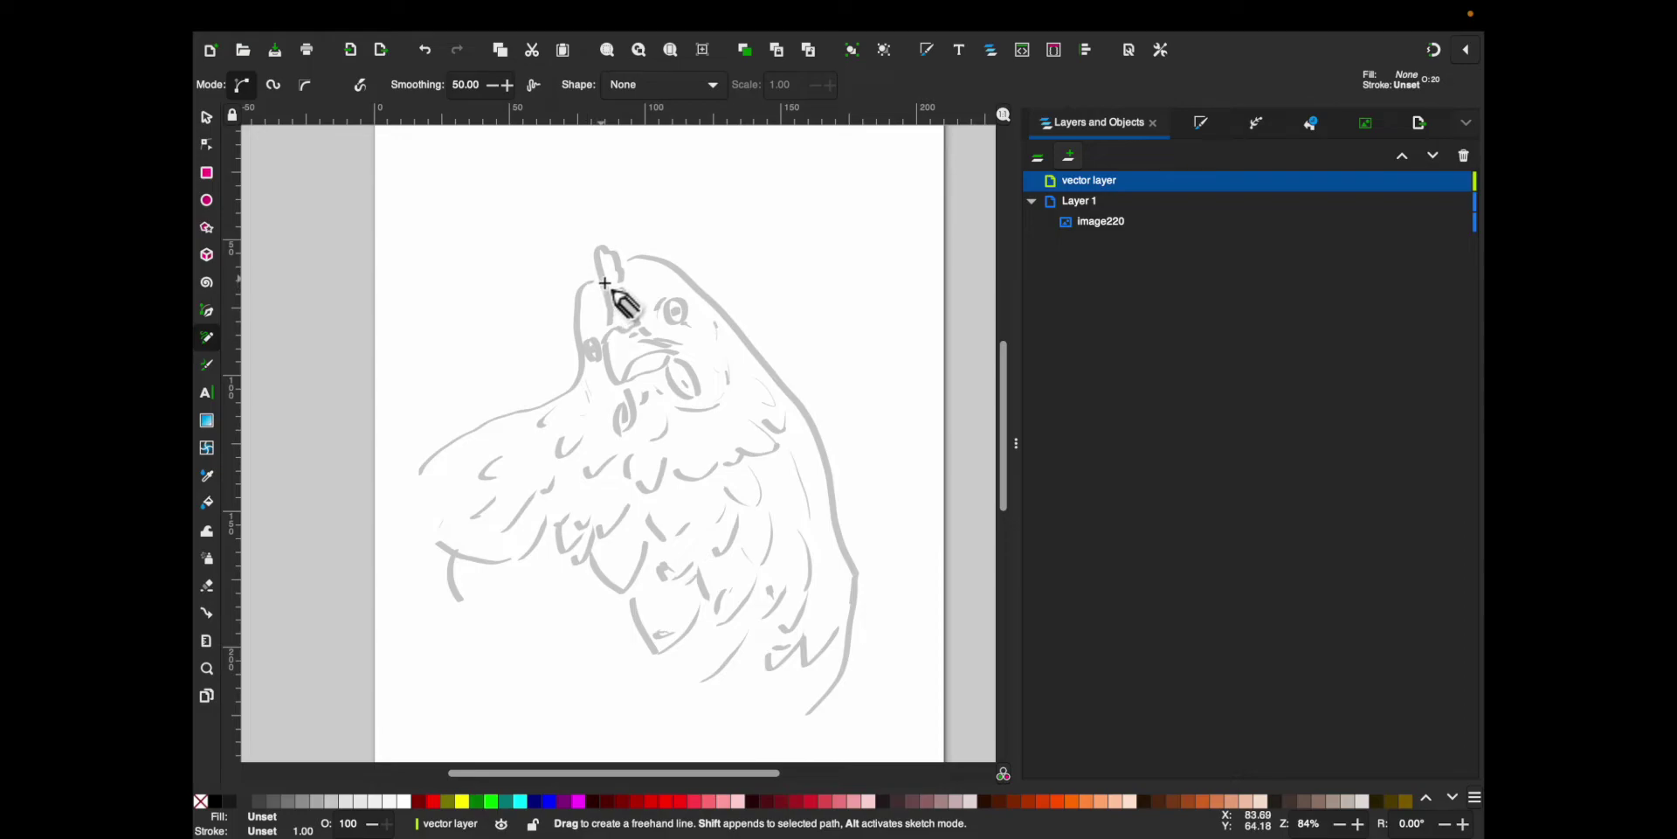
mouse_move(585, 292)
mouse_down()
mouse_move(581, 349)
mouse_move(533, 411)
mouse_move(421, 476)
mouse_up()
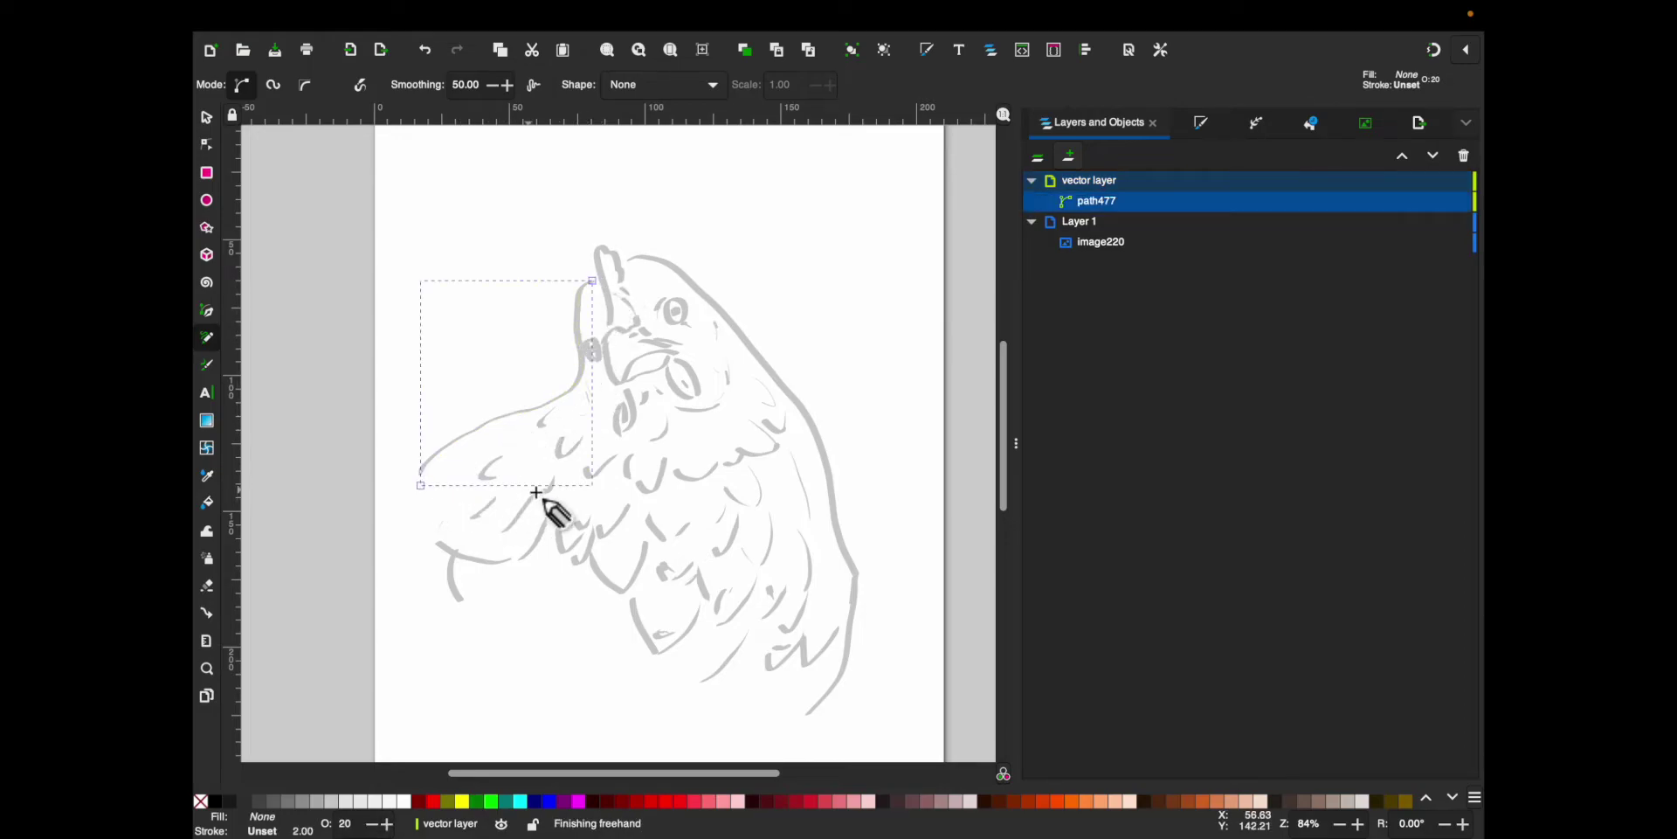
- Set the new line's opacity to 100%
double_click(340, 826)
text(1001)
key(BackSpace)
key(Return)
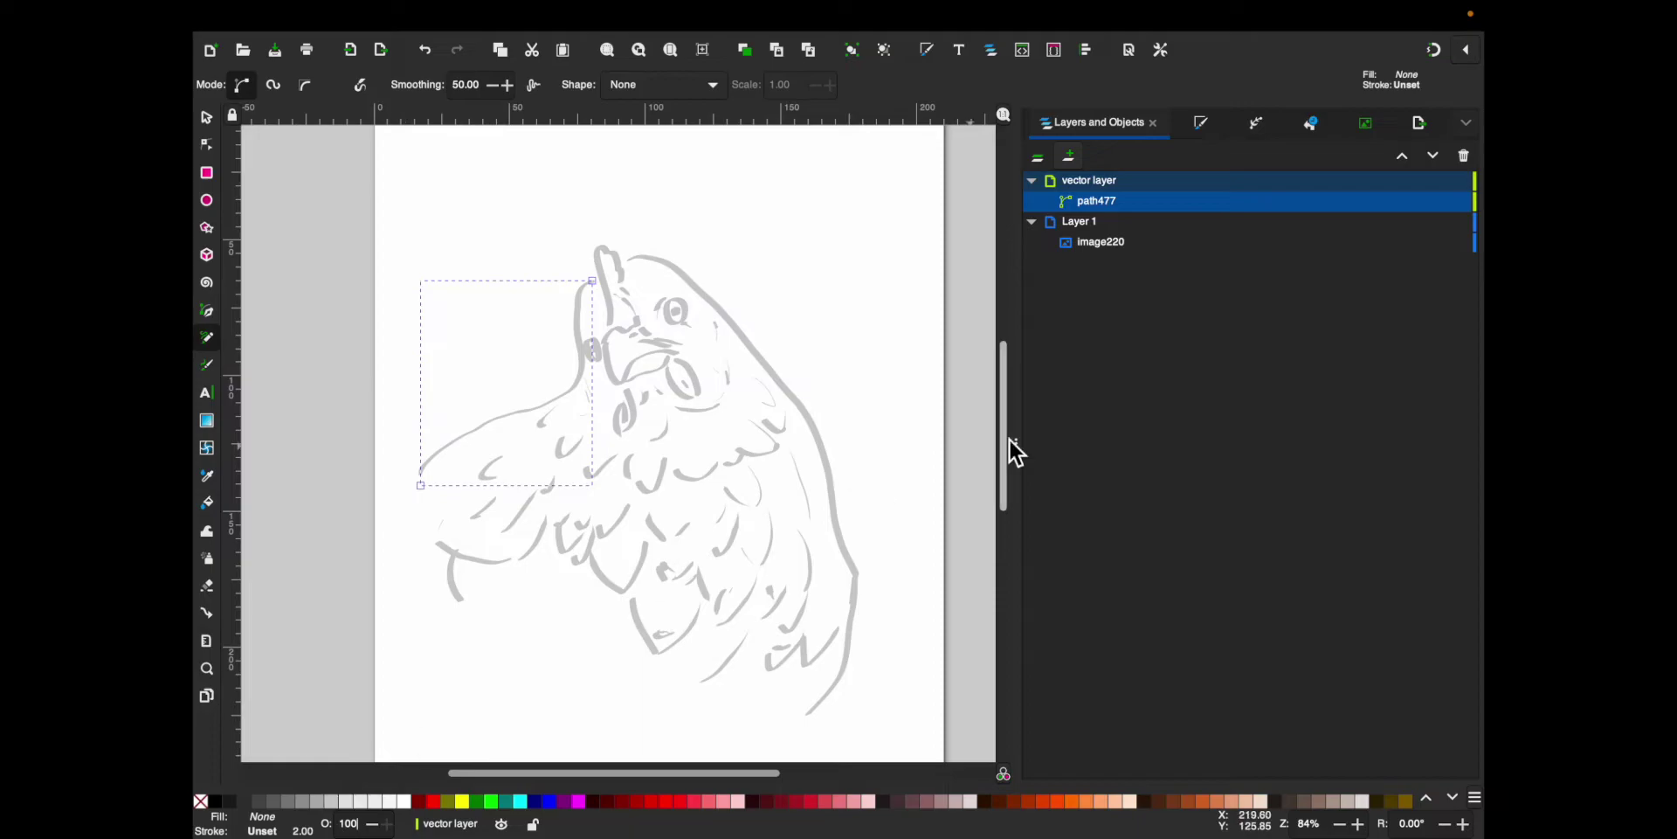
- Give the neck line a flat black stroke 1 mm wide instead of 2 mm
click(1211, 133)
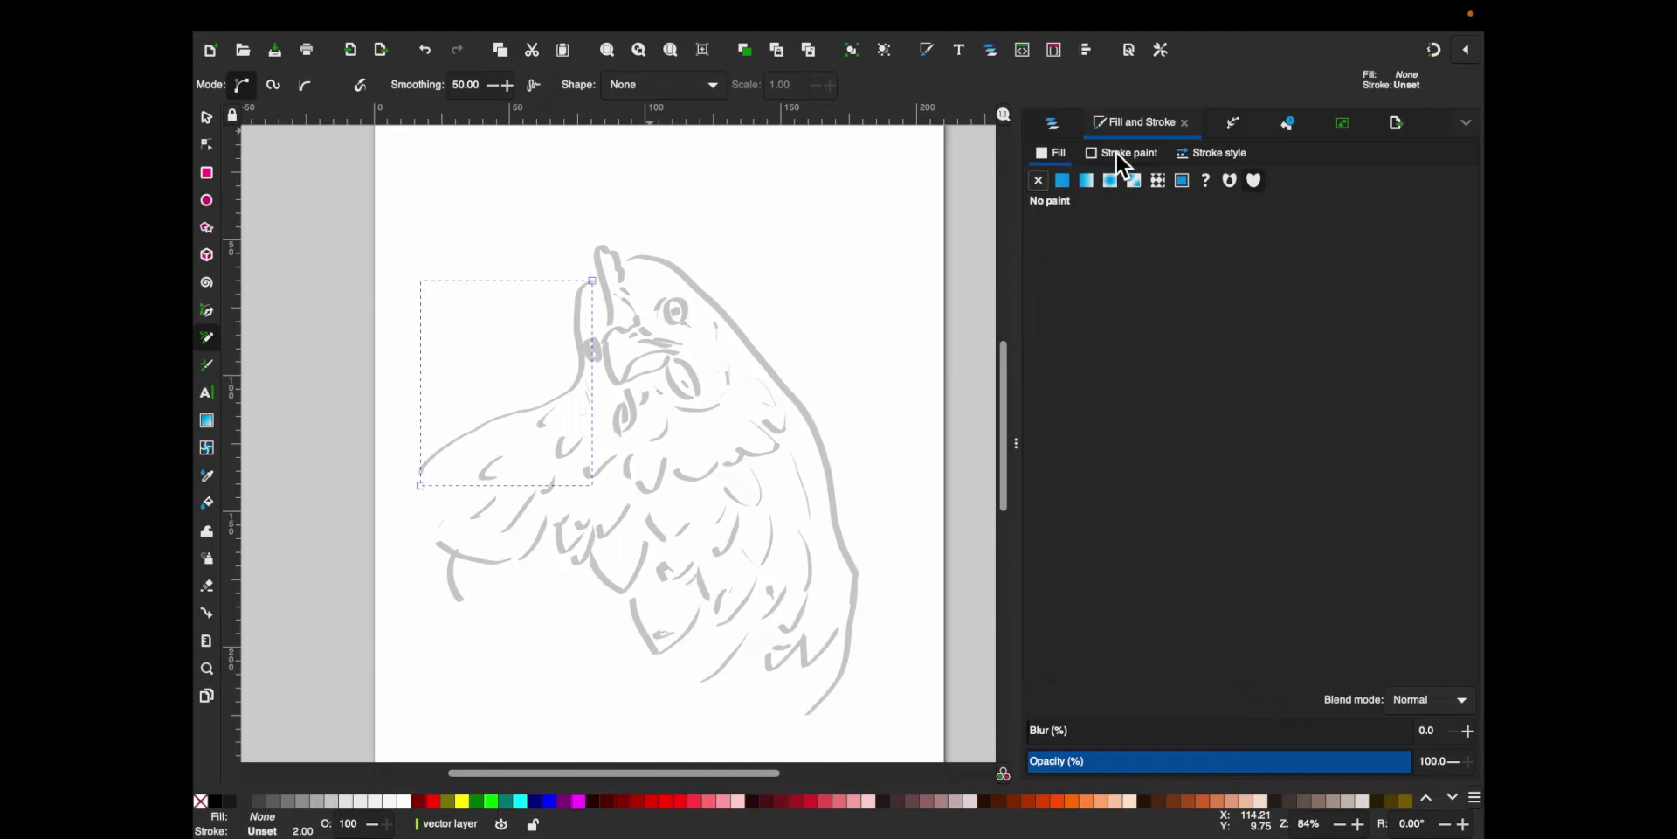
click(1146, 154)
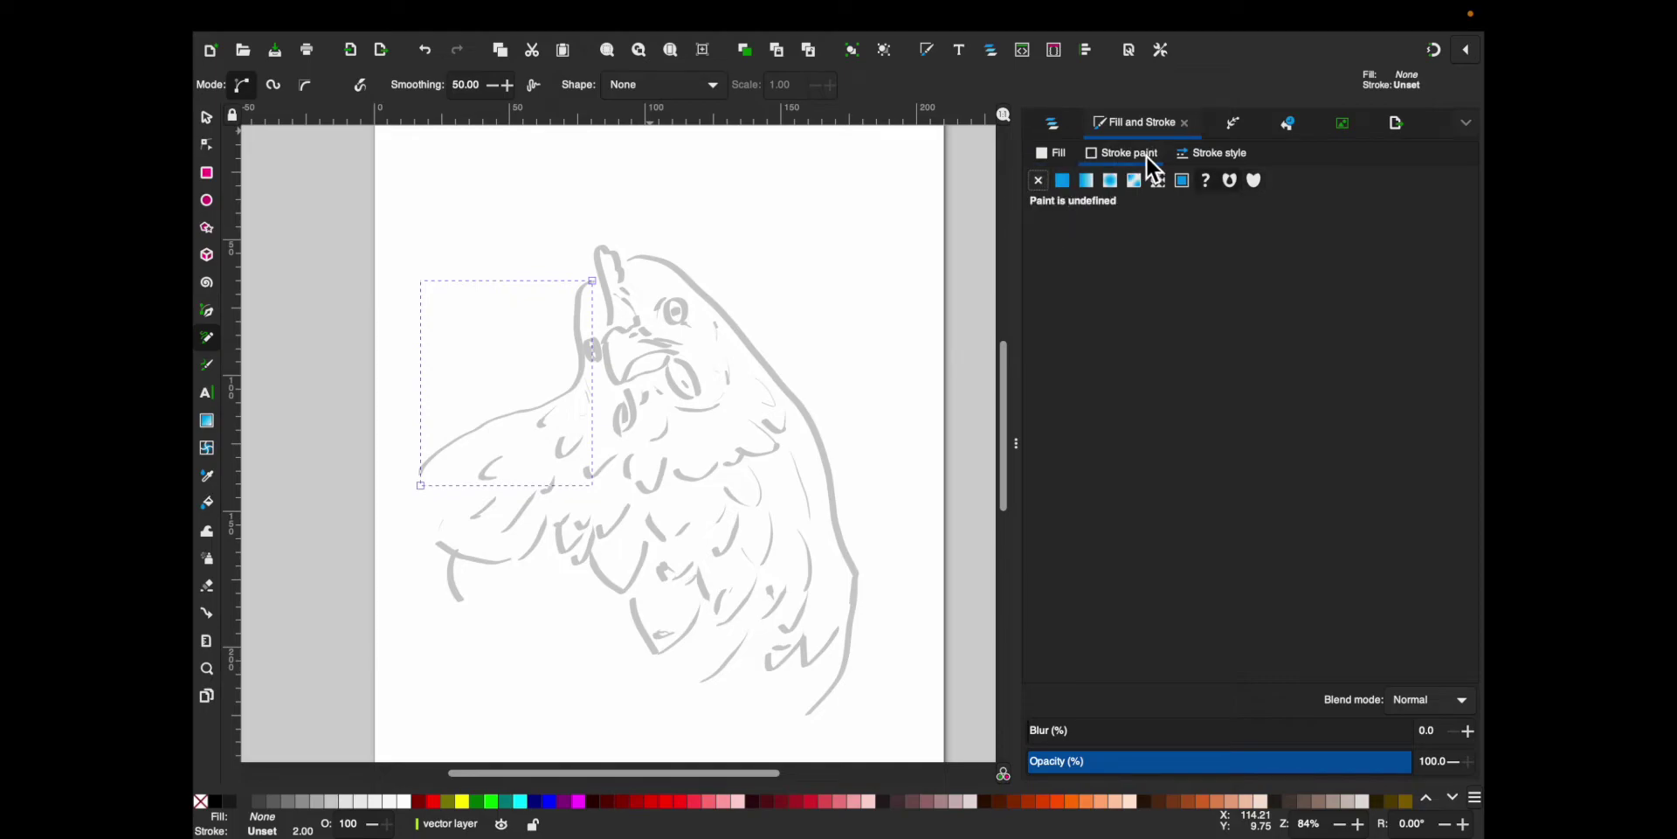
click(1068, 187)
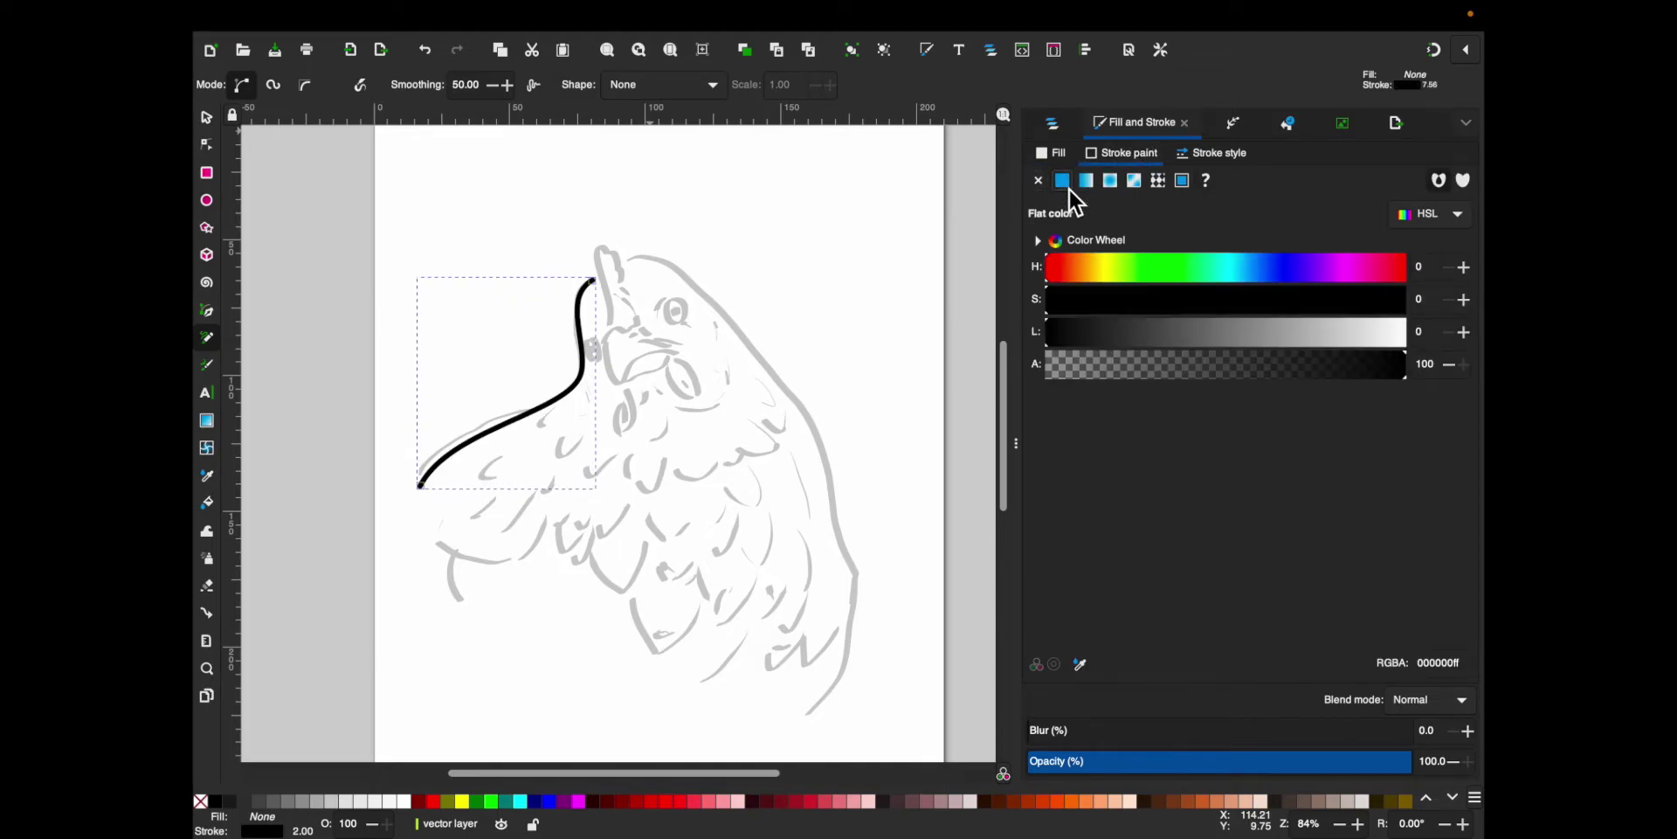
click(1221, 154)
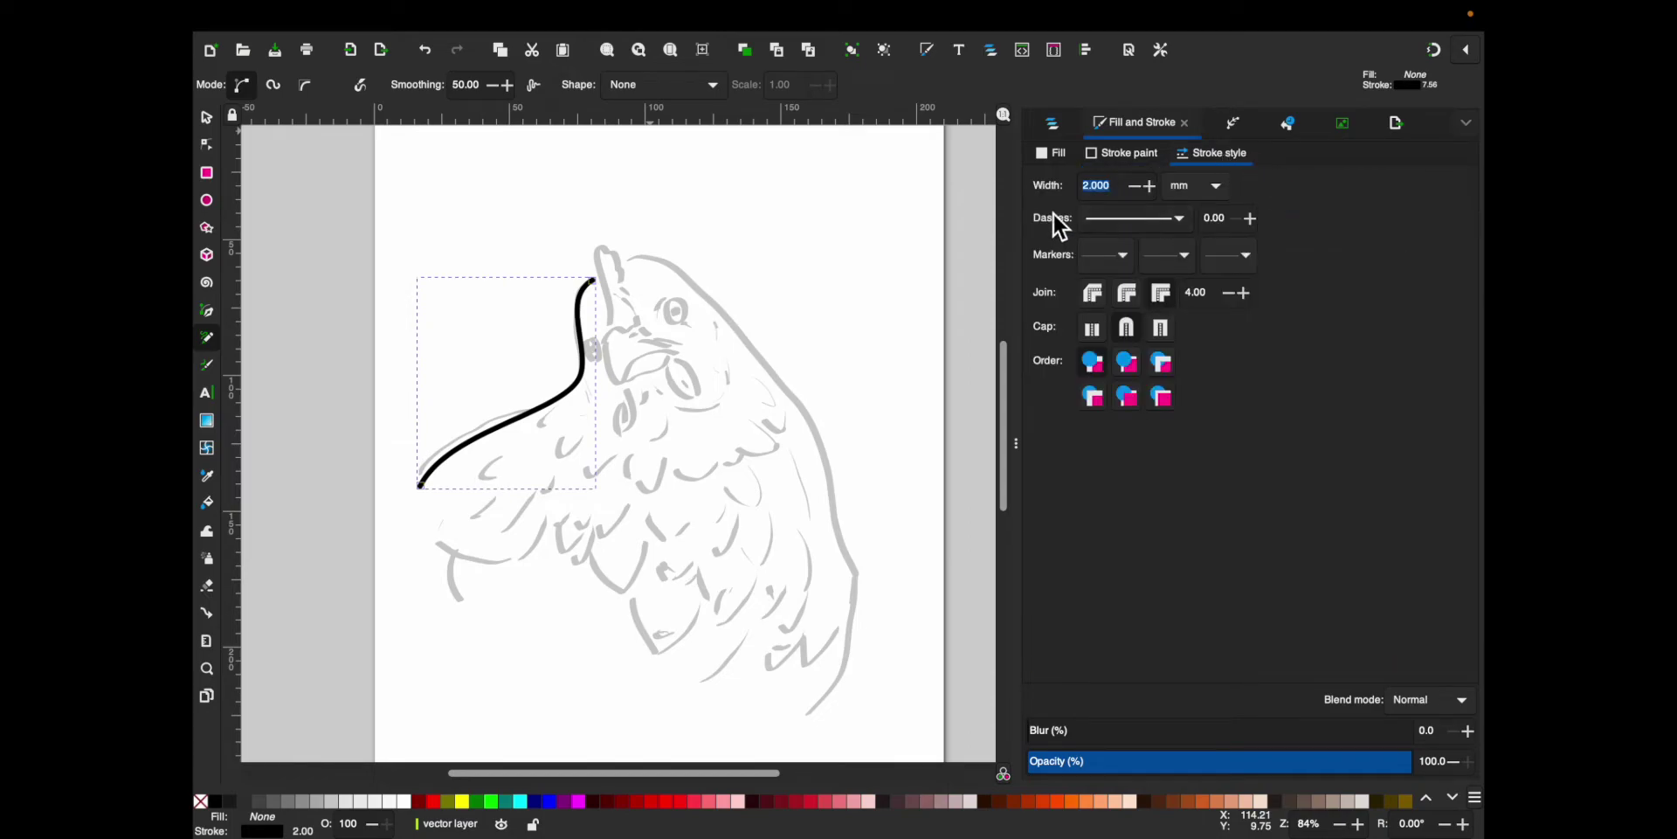
click(1117, 186)
drag(1114, 187, 1066, 187)
text(1)
key(Return)
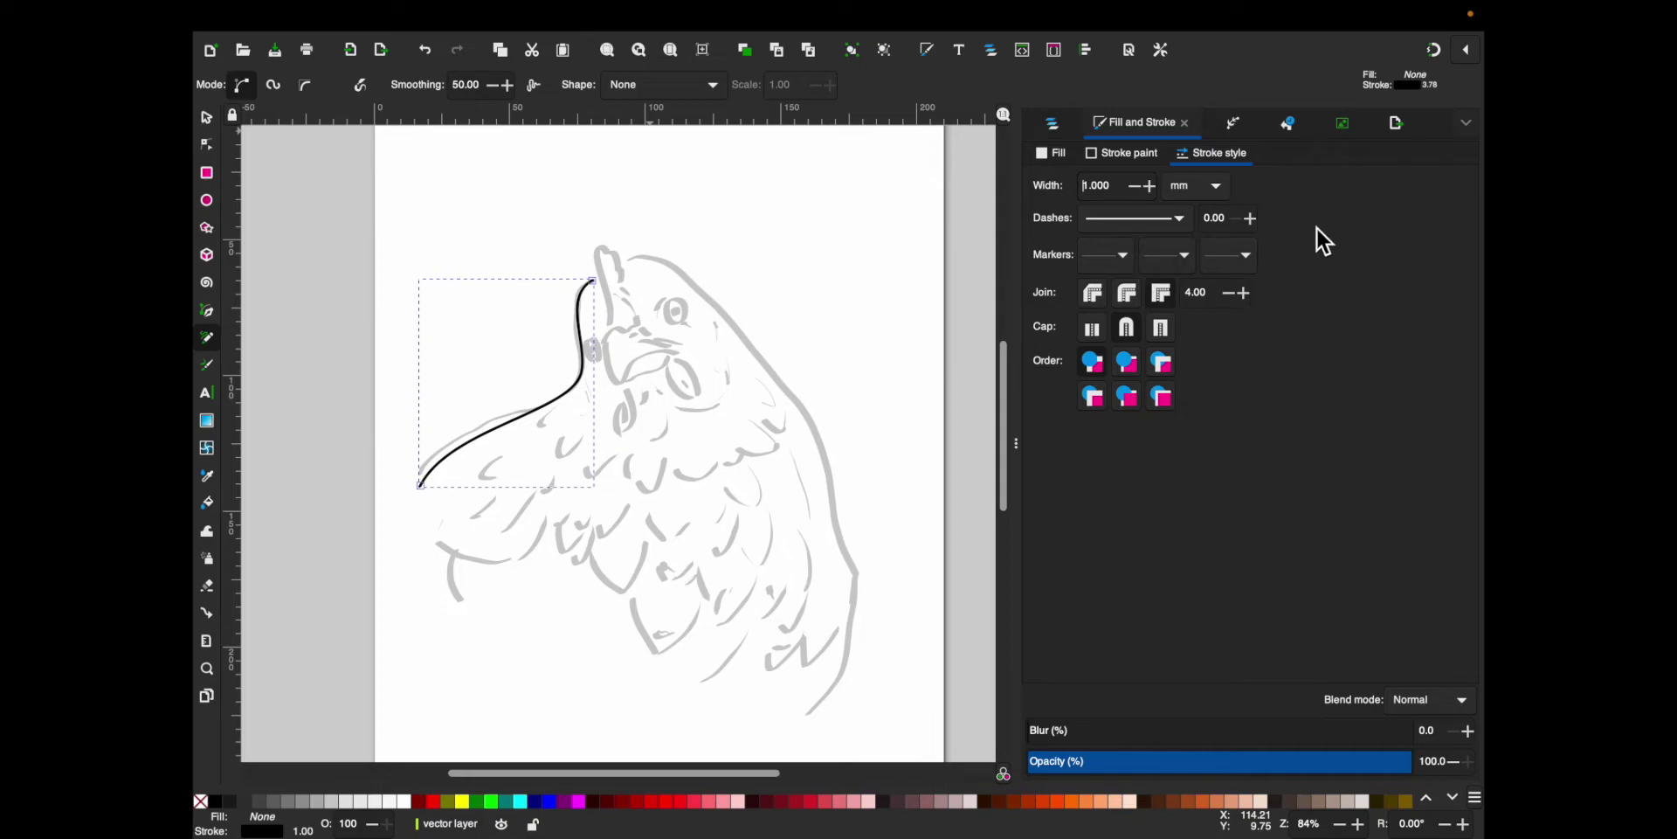
- Trace the chicken's head, beak, mouth, eyes, wattle and neck with pencil strokes
click(1055, 127)
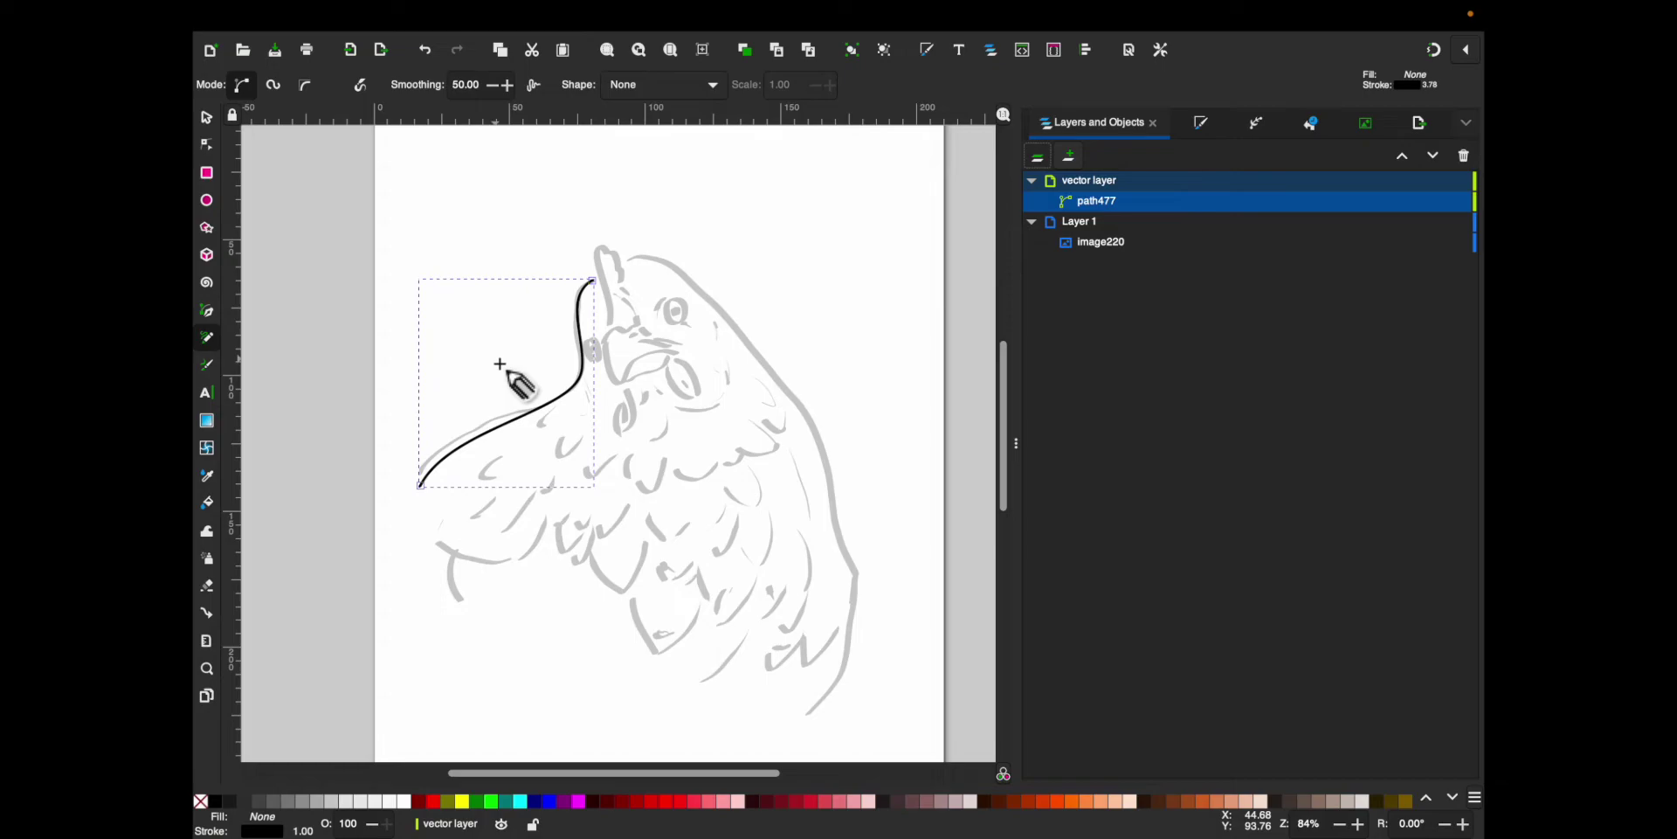
scroll(625, 341, up, 2)
mouse_move(592, 304)
mouse_down()
mouse_move(616, 229)
mouse_move(631, 252)
mouse_up()
mouse_move(615, 255)
mouse_down()
mouse_move(642, 280)
mouse_move(583, 345)
mouse_move(611, 425)
mouse_up()
drag(620, 420, 717, 367)
drag(651, 341, 744, 349)
mouse_move(686, 278)
mouse_down()
mouse_move(708, 248)
mouse_move(722, 281)
mouse_up()
drag(559, 342, 556, 375)
drag(729, 380, 764, 454)
drag(690, 441, 707, 445)
drag(672, 437, 646, 525)
- Trace the feather strokes across the chicken's body, then zoom out to see the whole drawing
drag(891, 555, 930, 598)
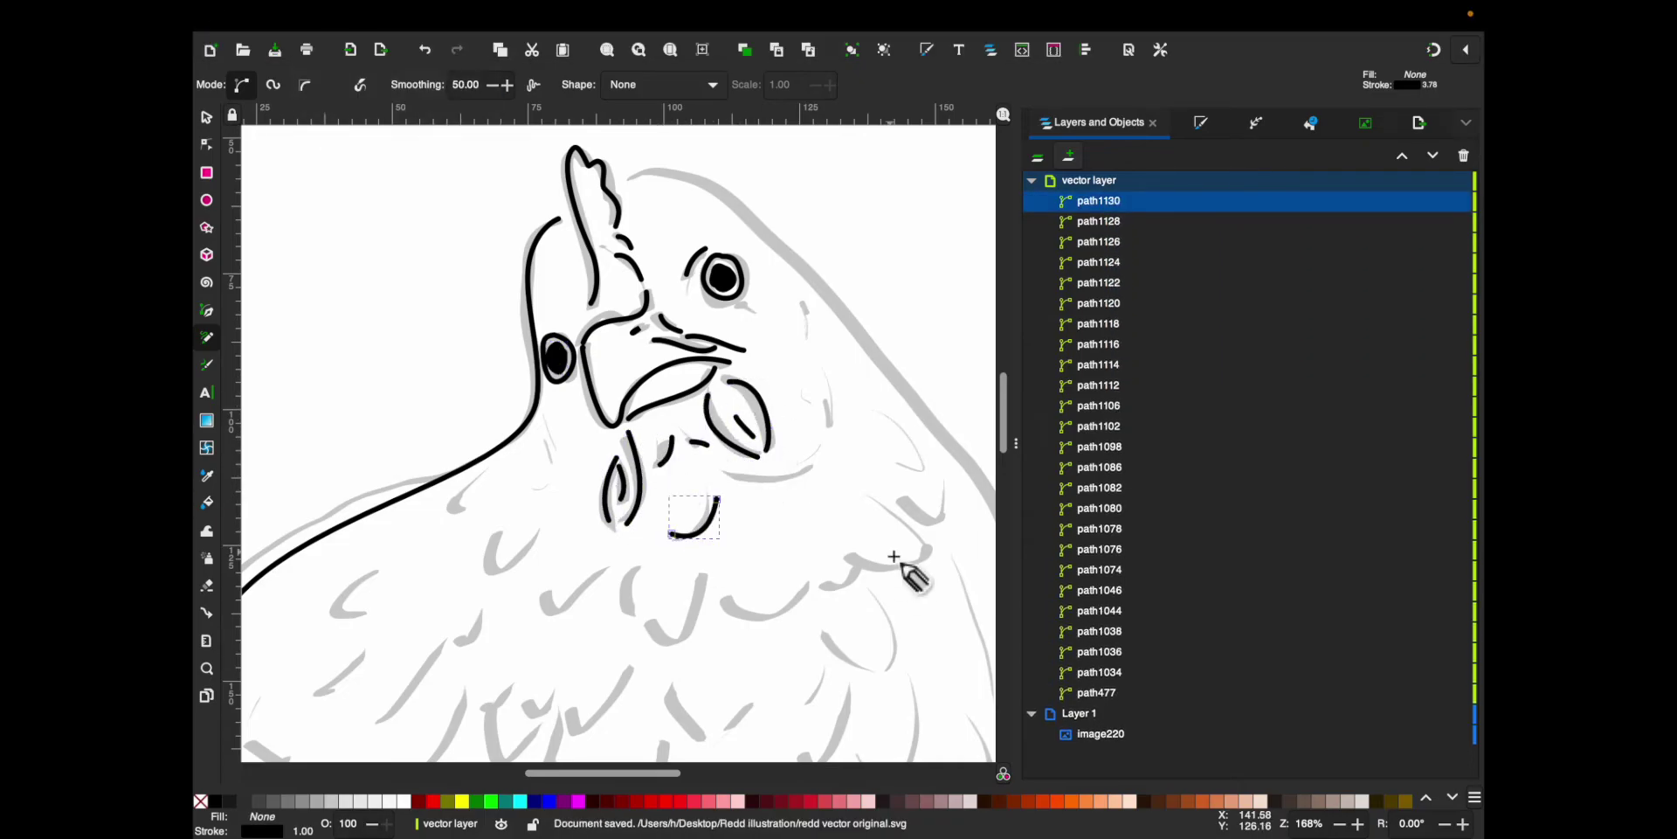
drag(808, 415, 873, 472)
drag(490, 515, 550, 568)
drag(725, 580, 808, 620)
drag(955, 559, 983, 647)
scroll(398, 297, up, 3)
scroll(398, 297, right, 6)
scroll(398, 297, down, 8)
scroll(397, 297, right, 3)
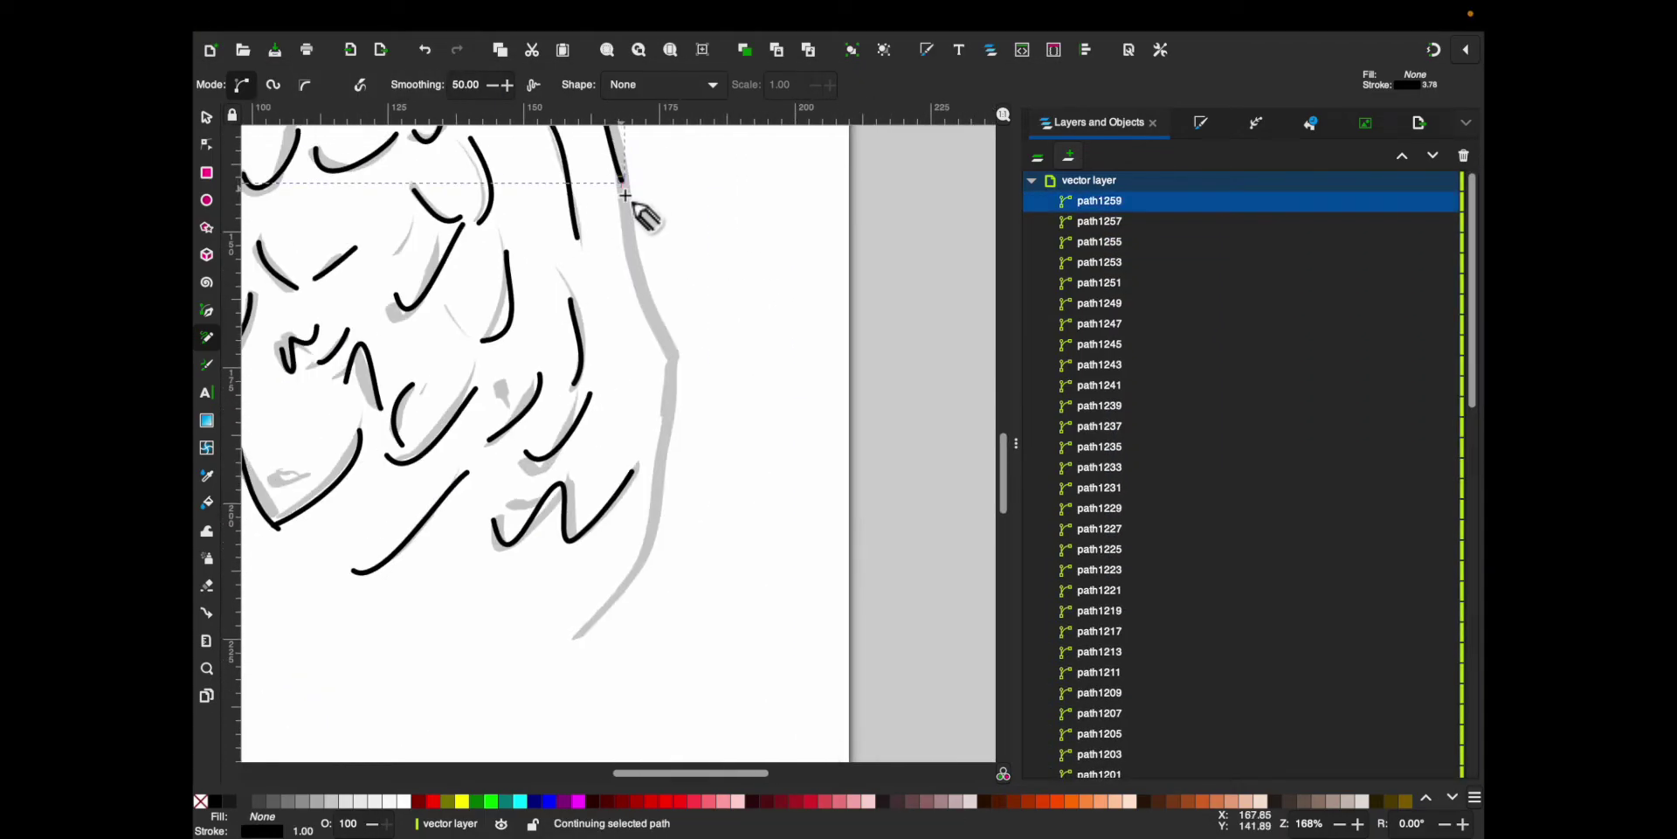
mouse_move(622, 183)
mouse_down()
mouse_move(680, 393)
mouse_move(574, 645)
mouse_up()
key(z)
key(minus)
key(minus)
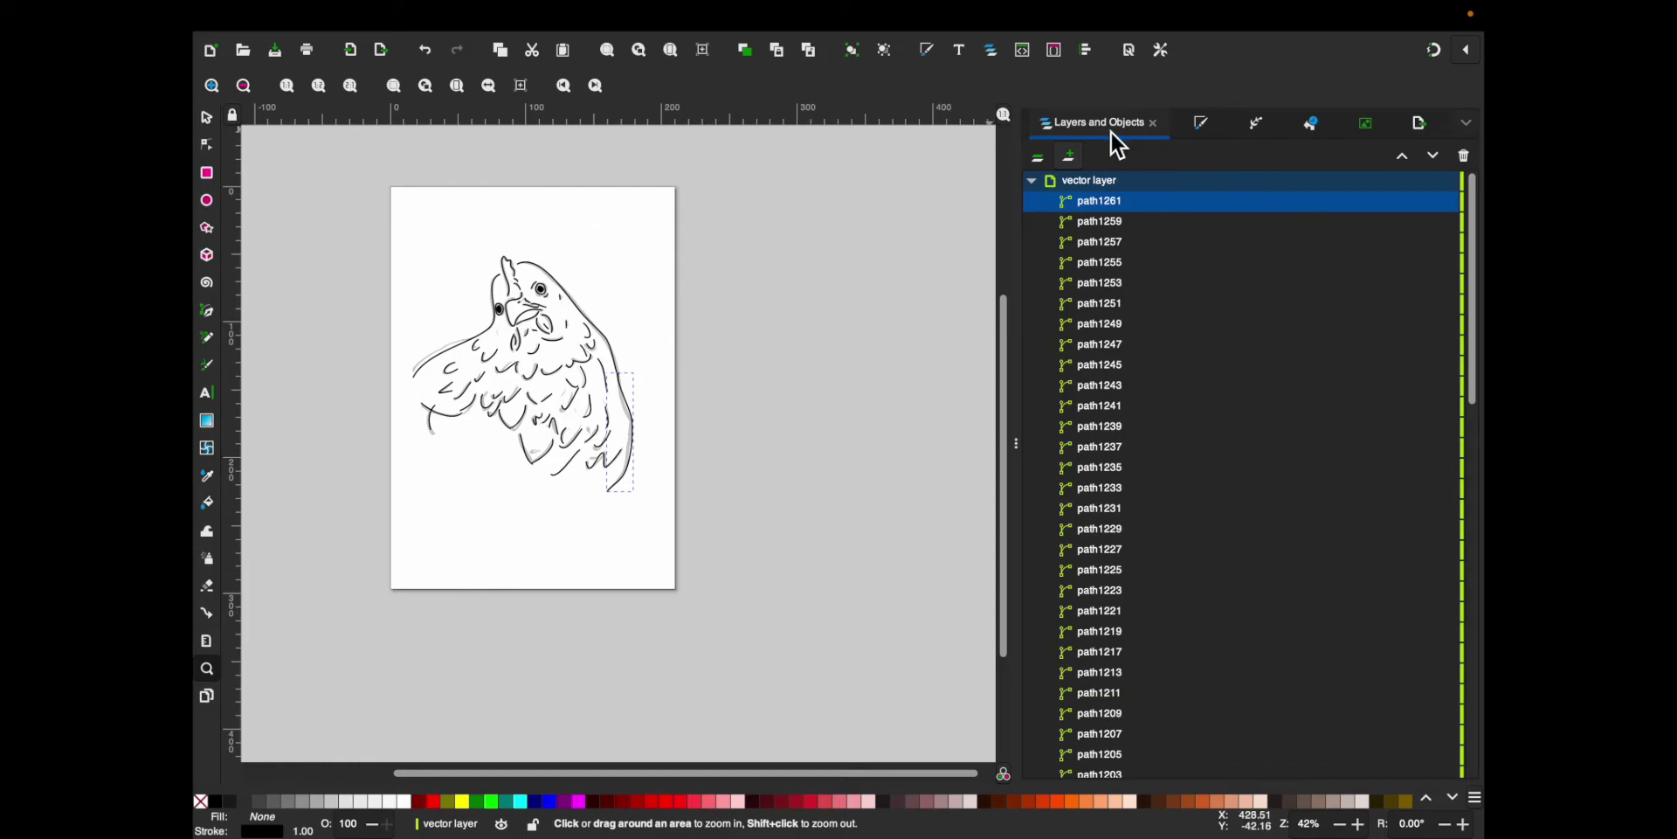
- Overwrite redd vector original.svg, then delete Layer 1 containing the chicken image
click(1048, 156)
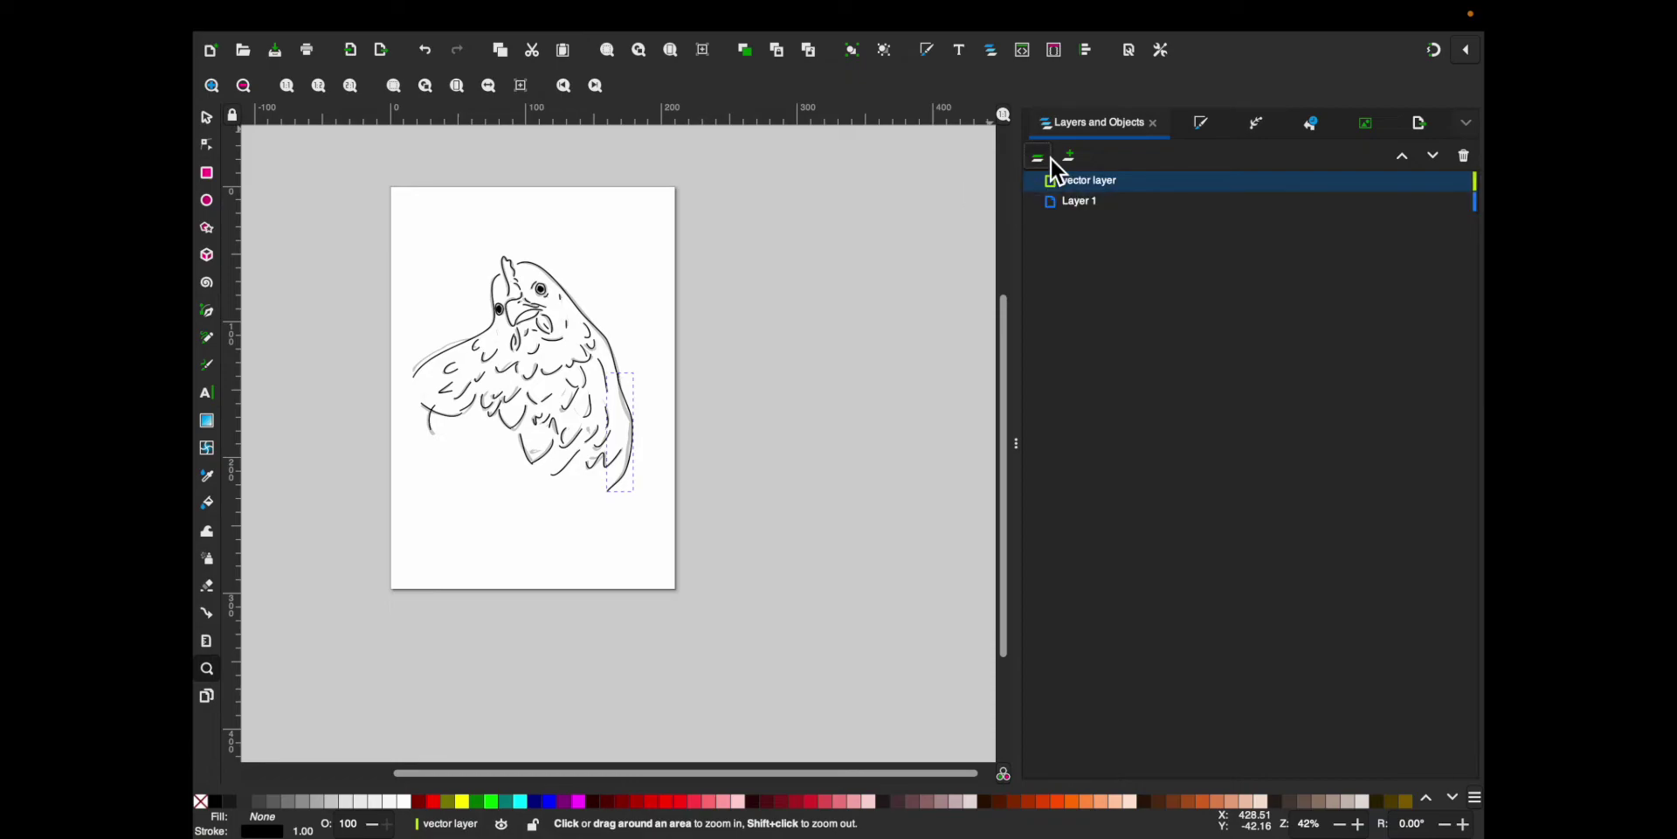
click(313, 18)
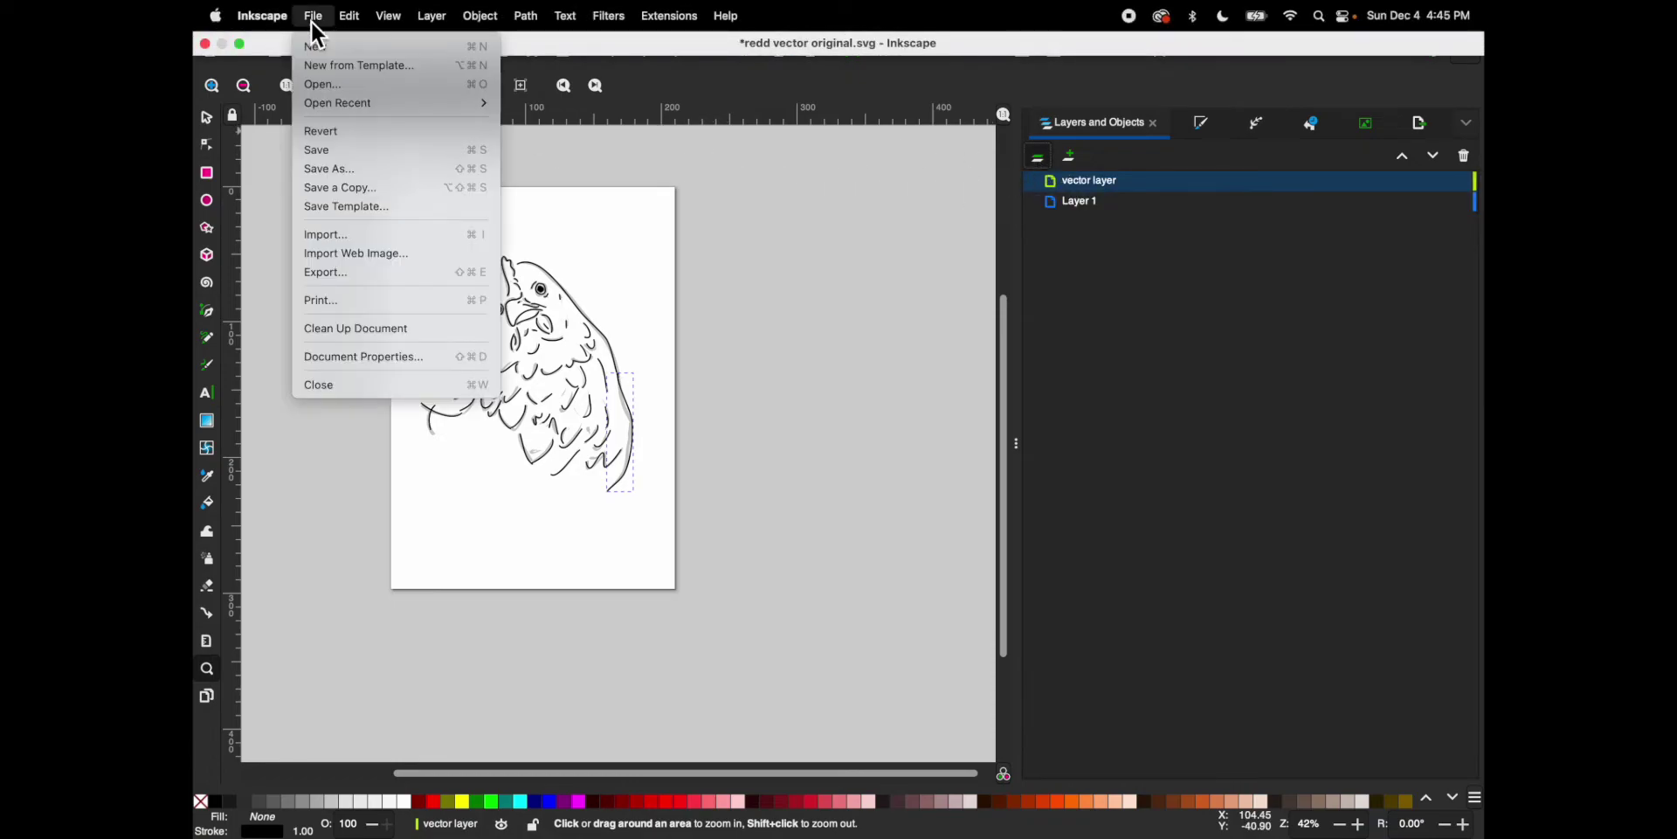
click(347, 169)
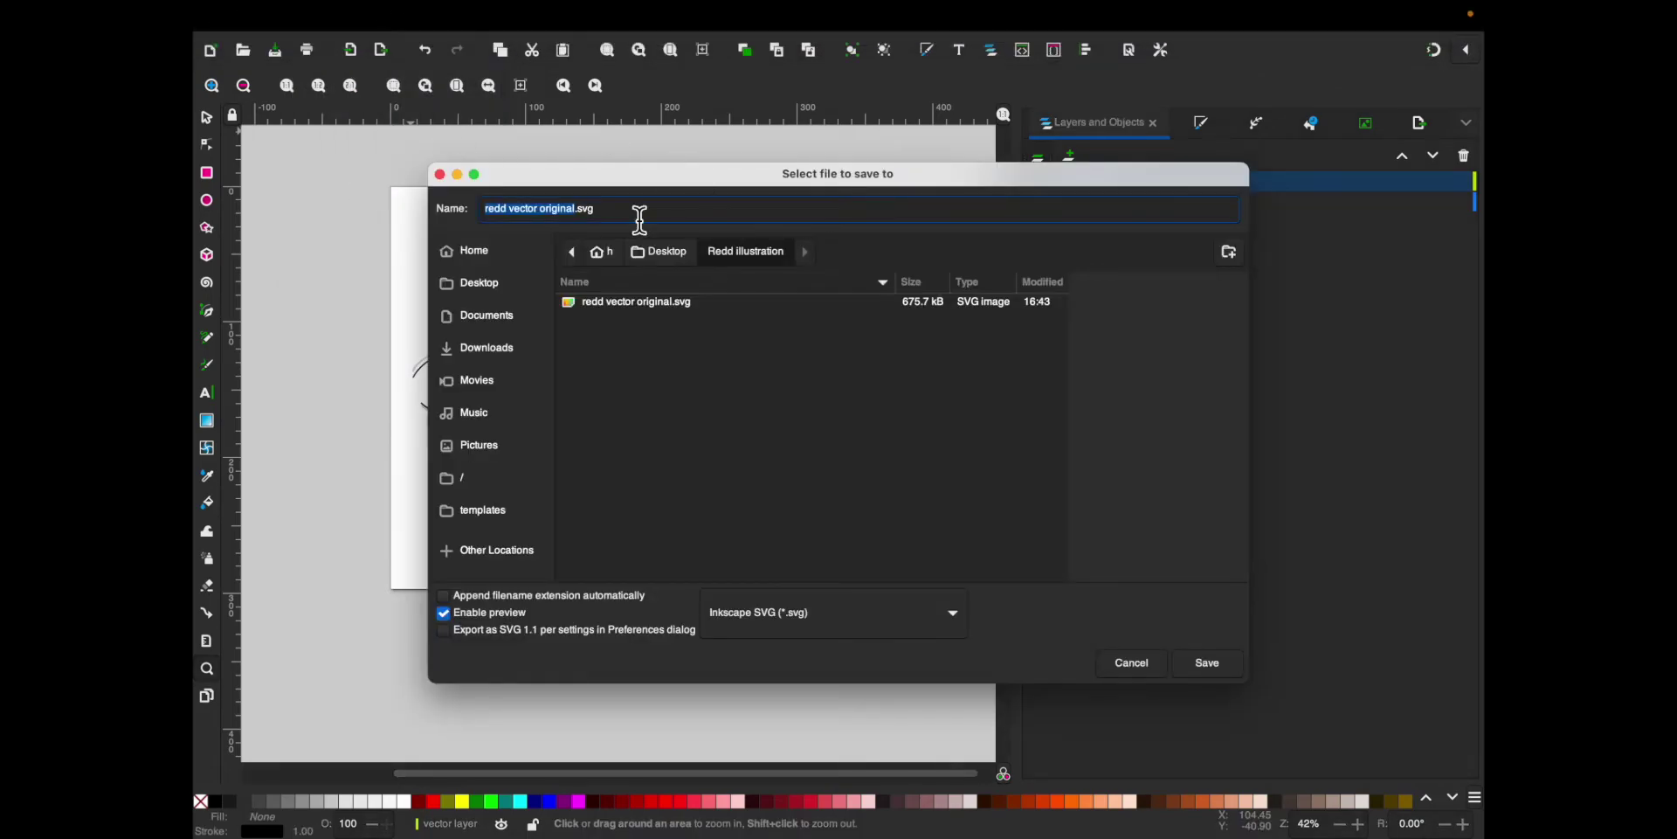
click(1214, 662)
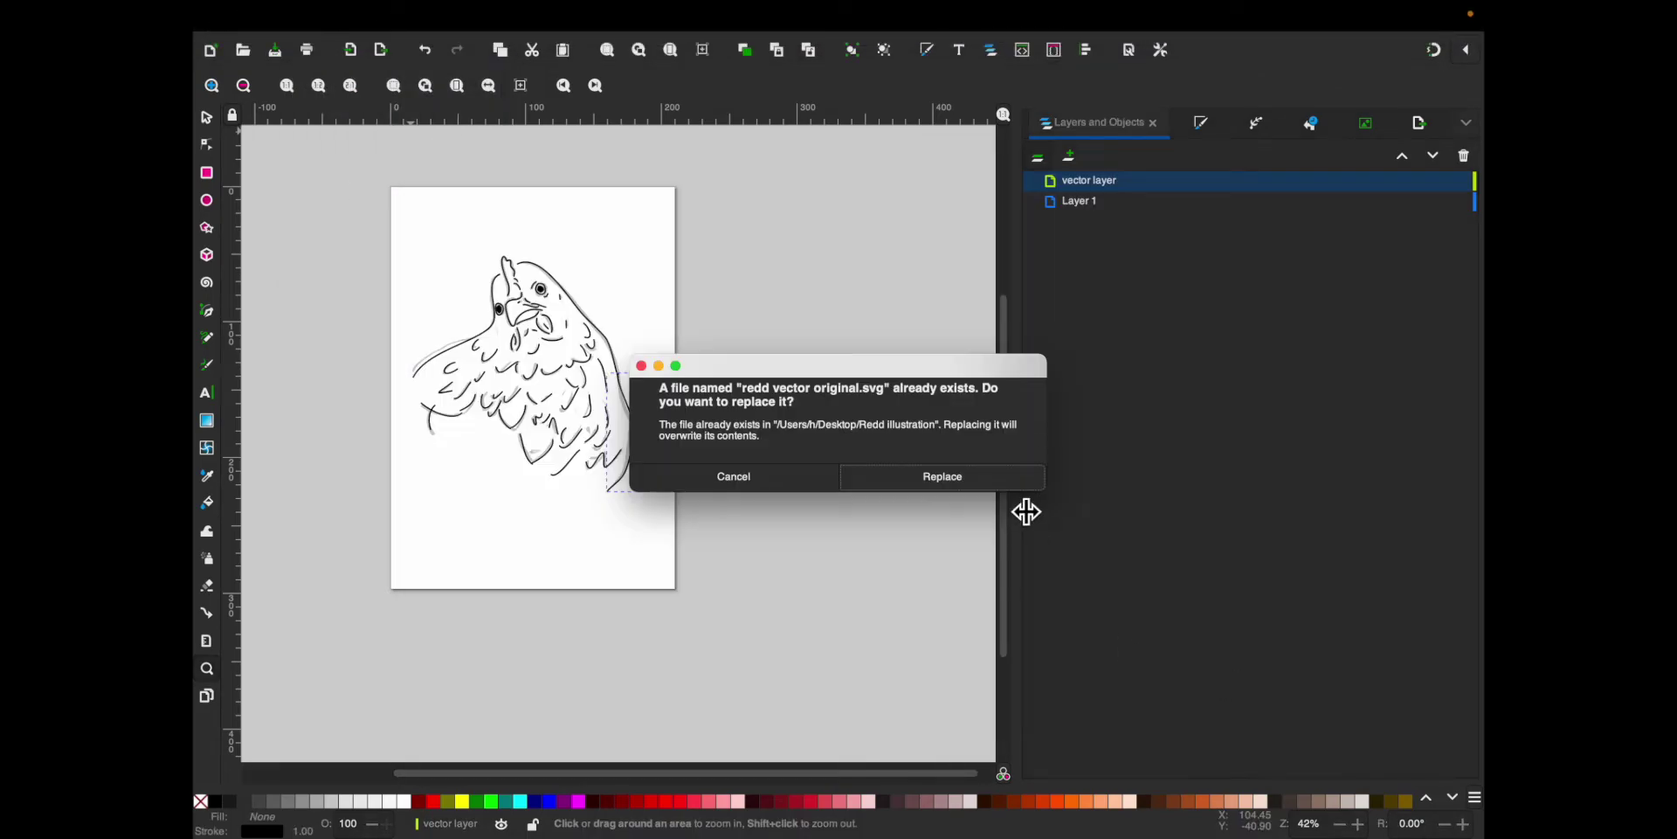
click(962, 476)
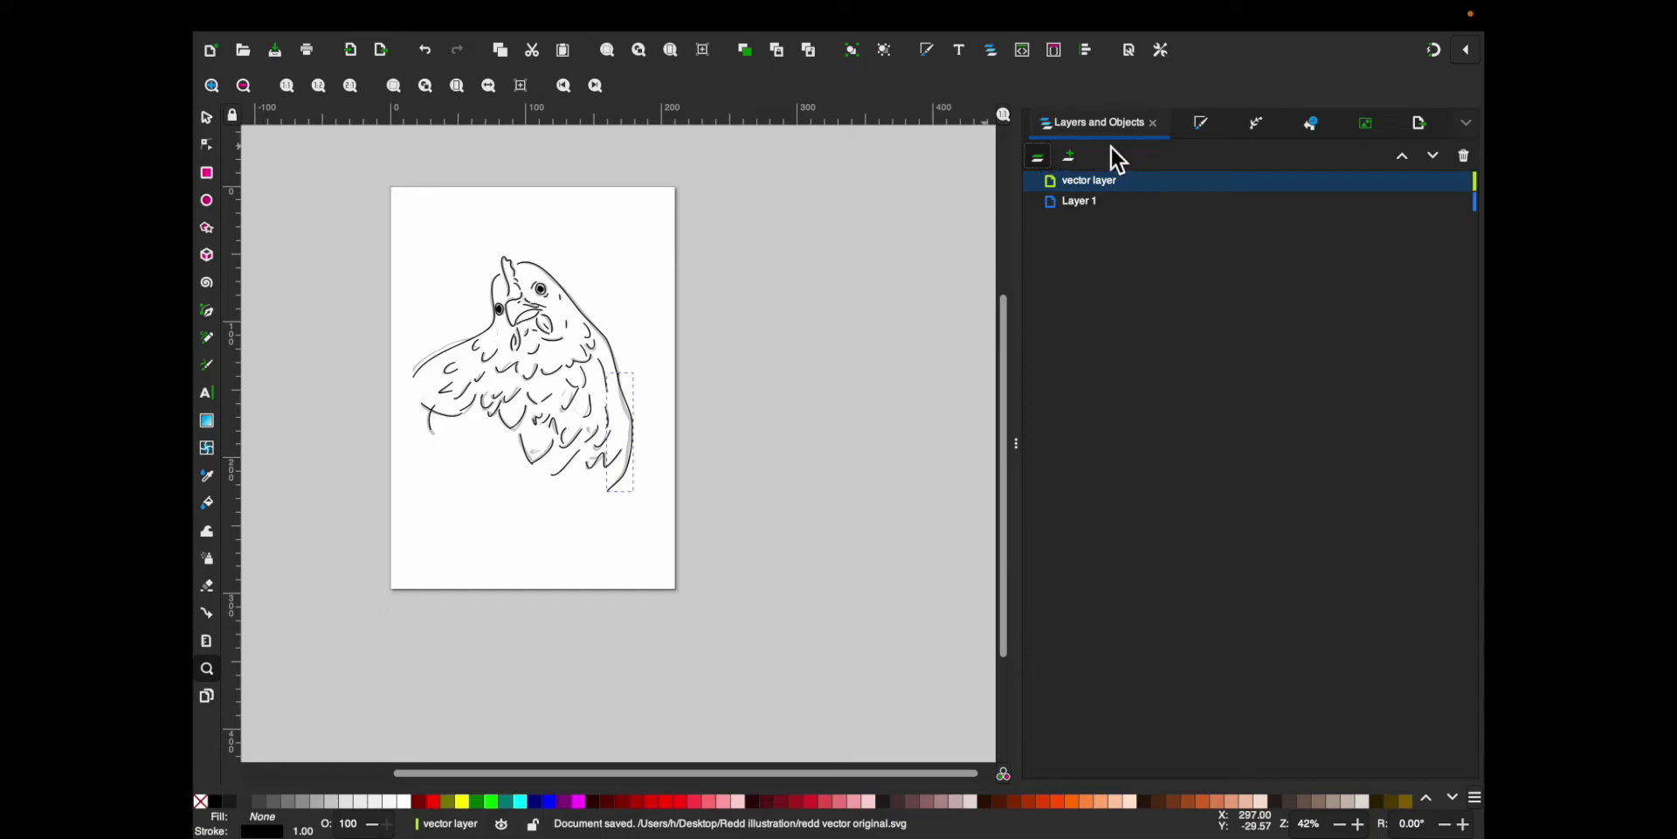
right_click(1103, 206)
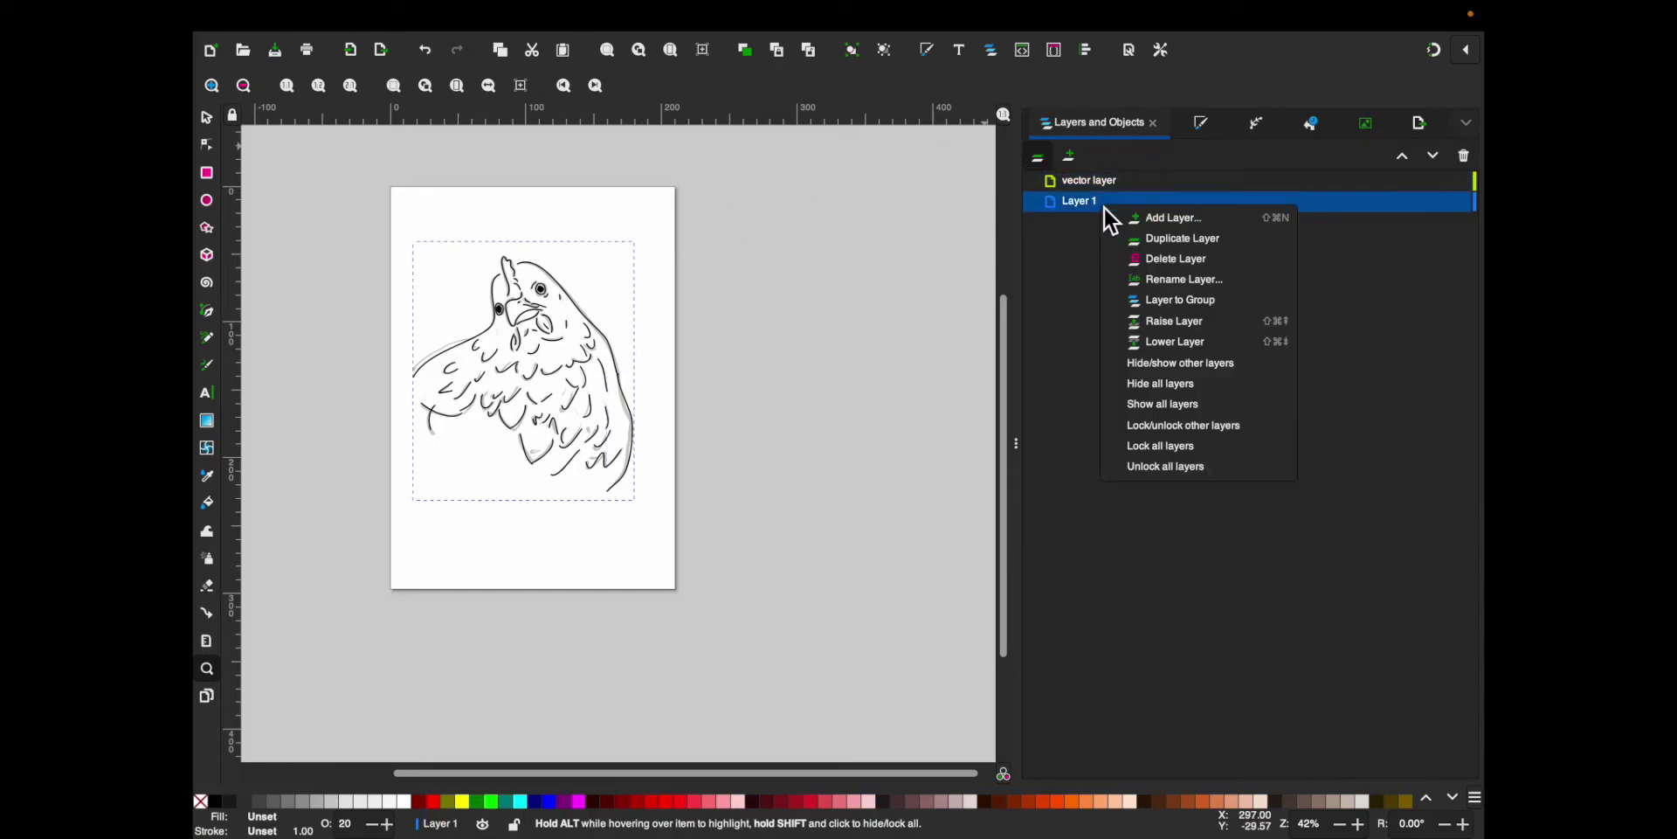
click(1172, 260)
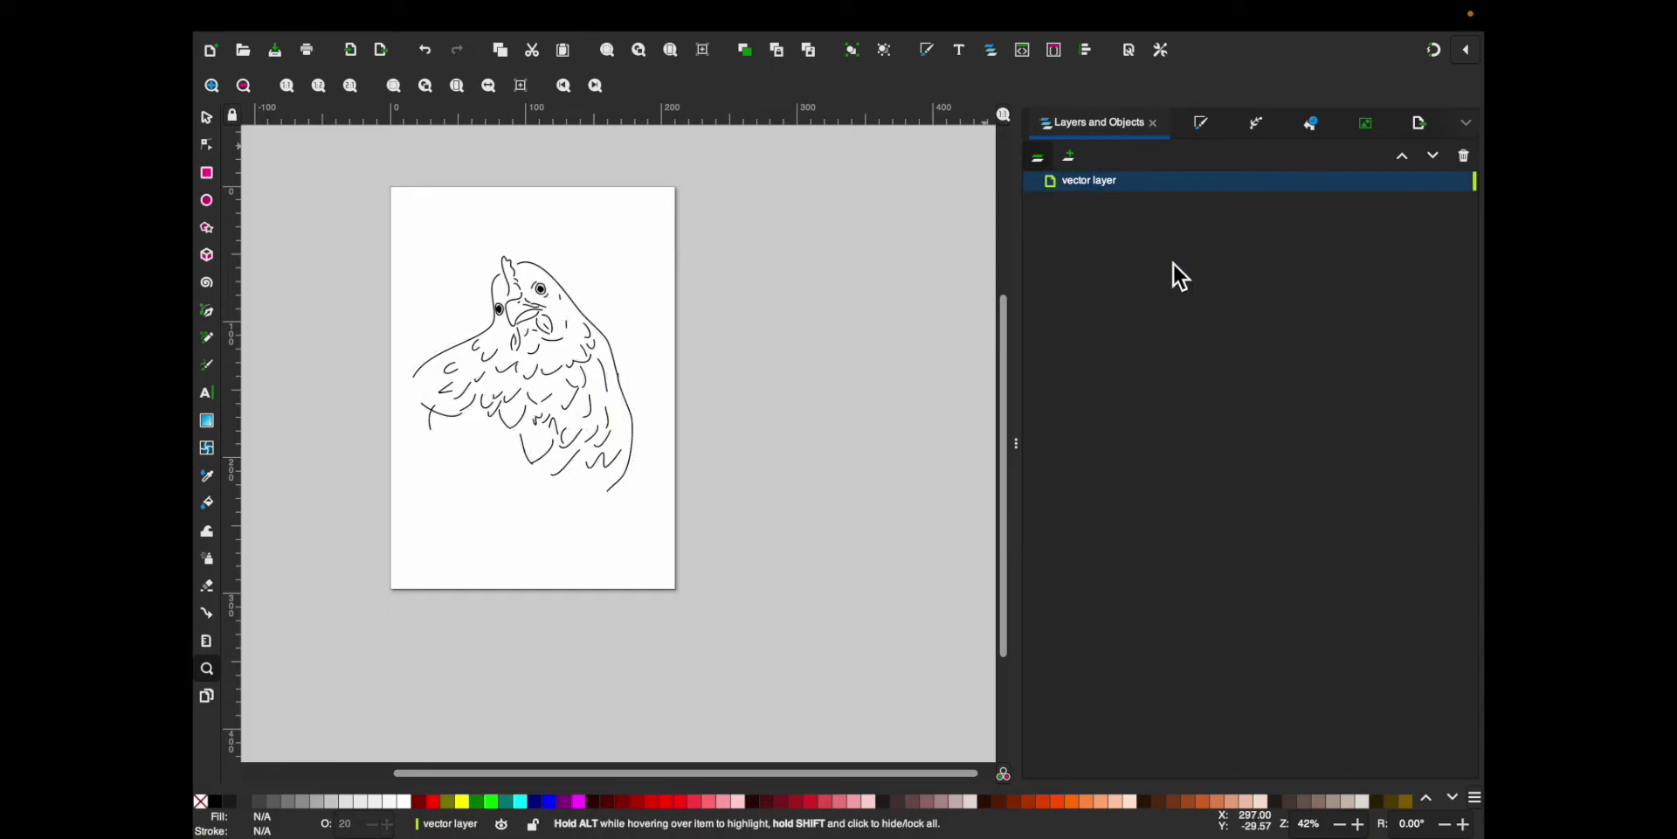
- Save the drawing as a new file, redd vector.svg
click(312, 16)
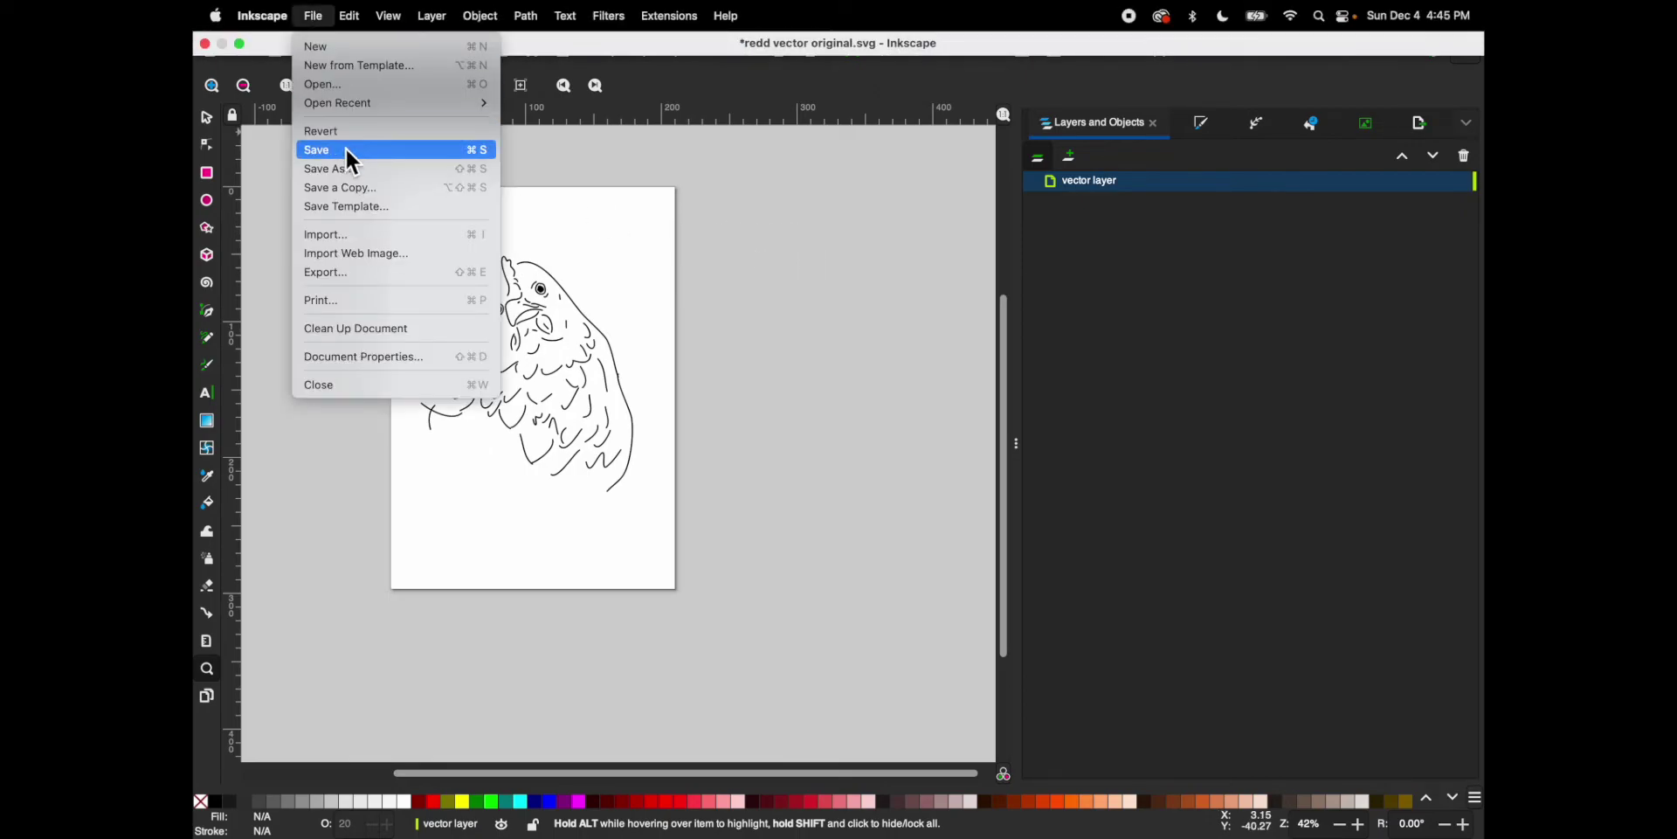
click(349, 168)
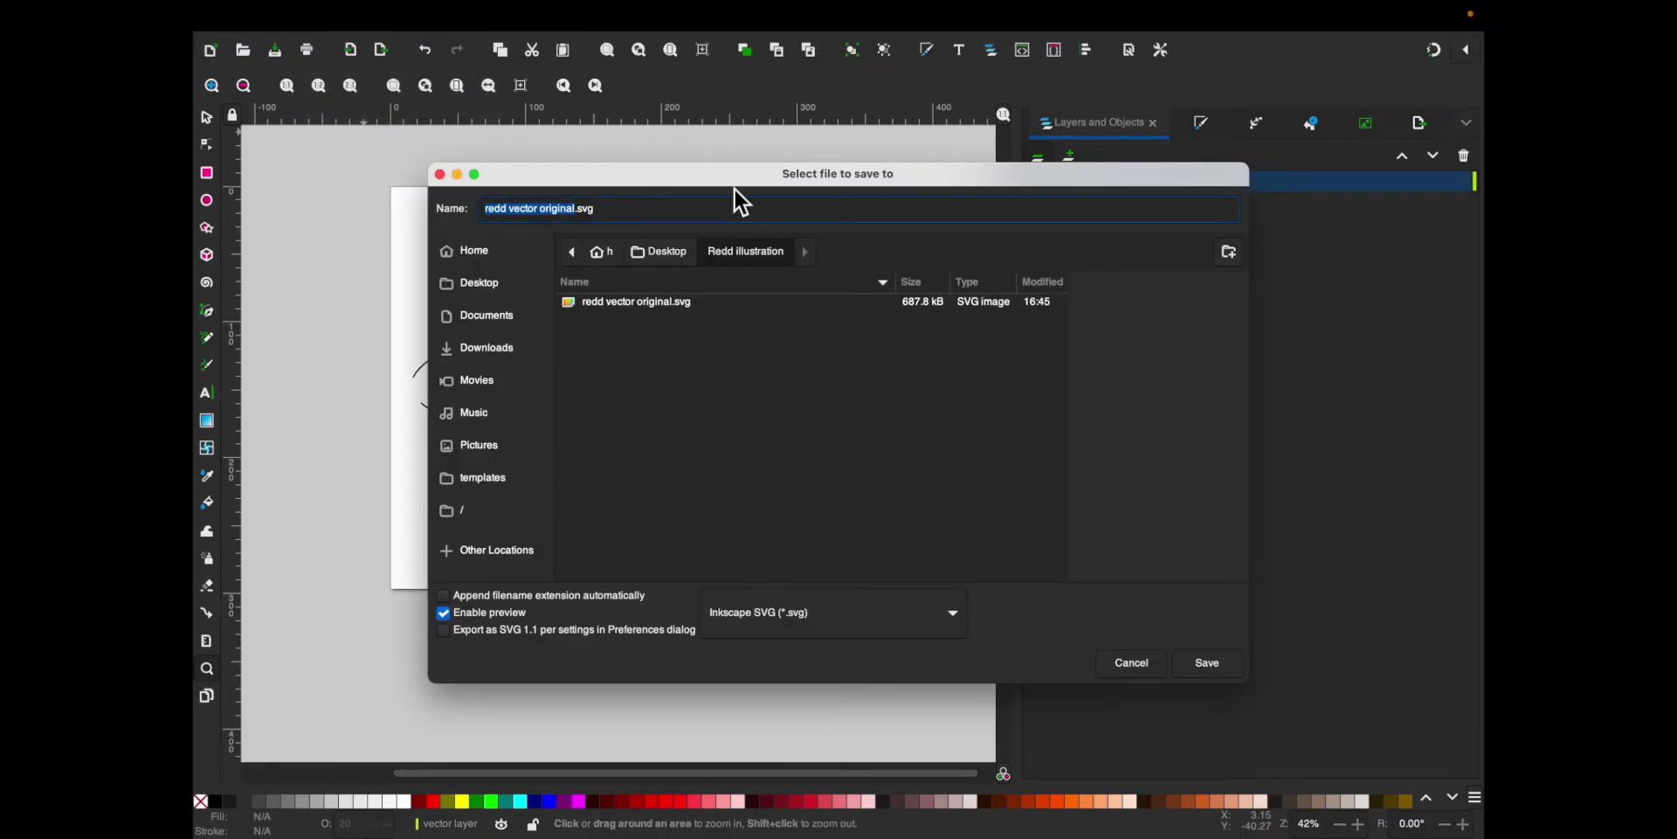
click(574, 212)
key(BackSpace)
key(BackSpace)
key(BackSpace)
key(BackSpace)
key(BackSpace)
key(BackSpace)
key(BackSpace)
key(BackSpace)
key(BackSpace)
click(1196, 669)
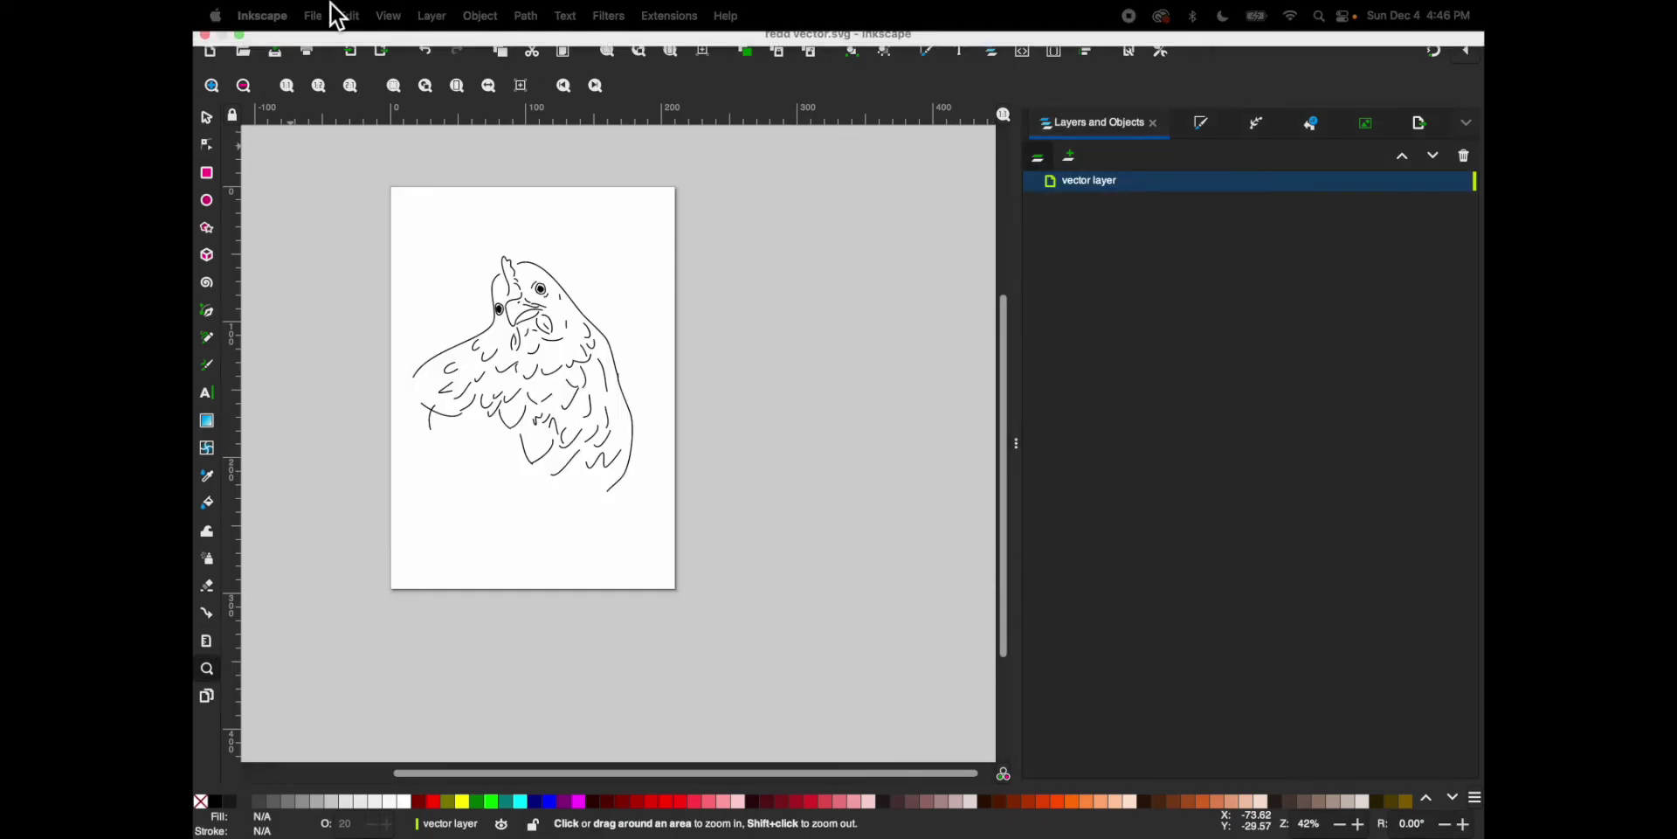
- Switch to Cricut Design Space and delete the old bird image from the canvas
click(244, 47)
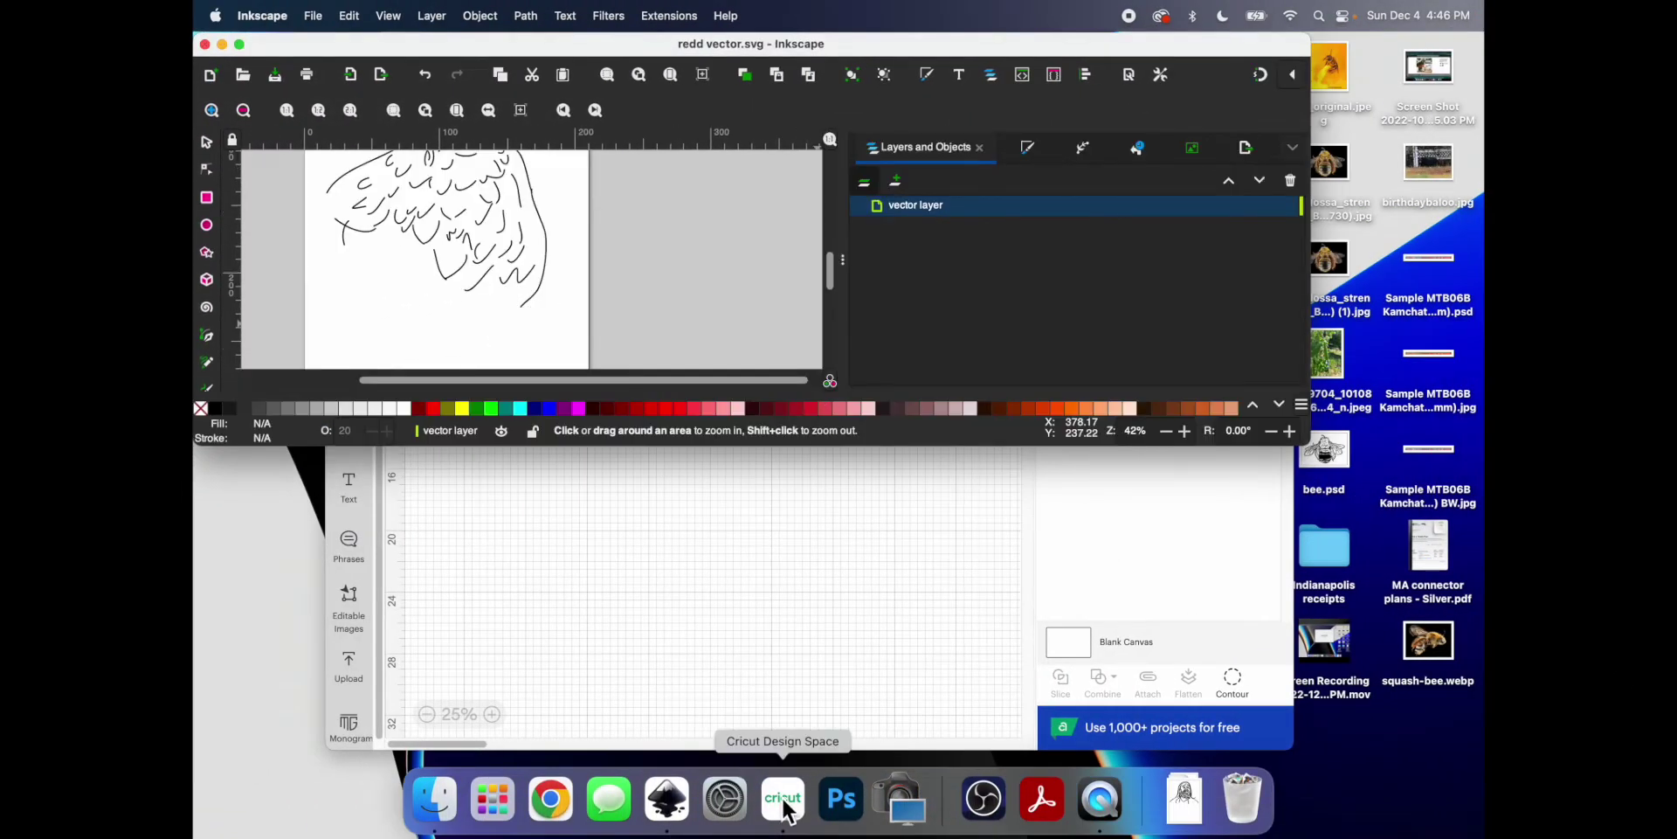
click(784, 799)
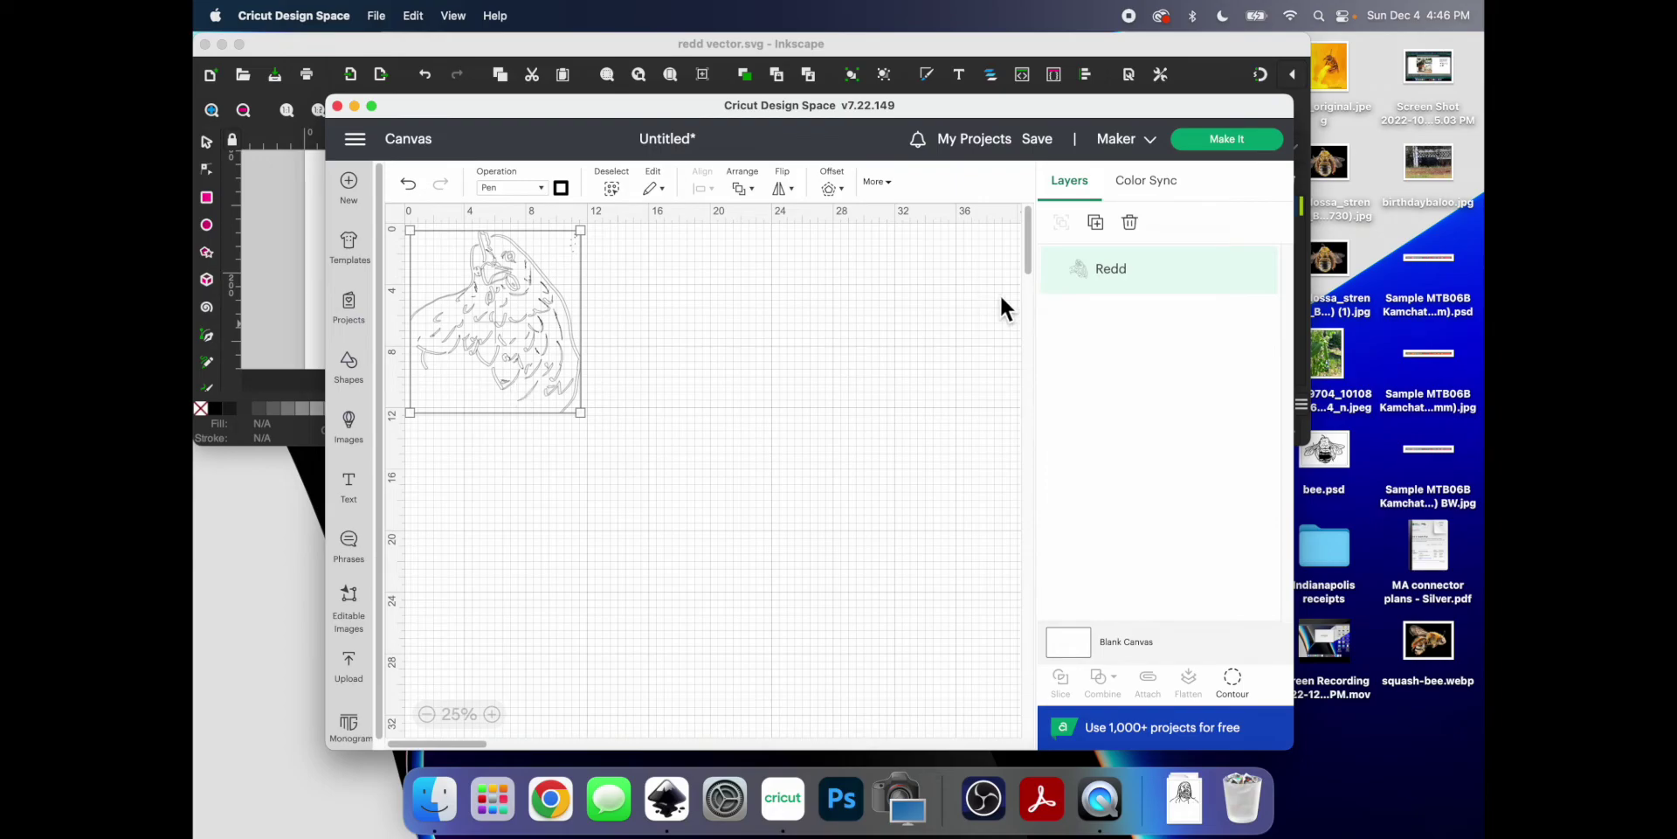
click(1150, 232)
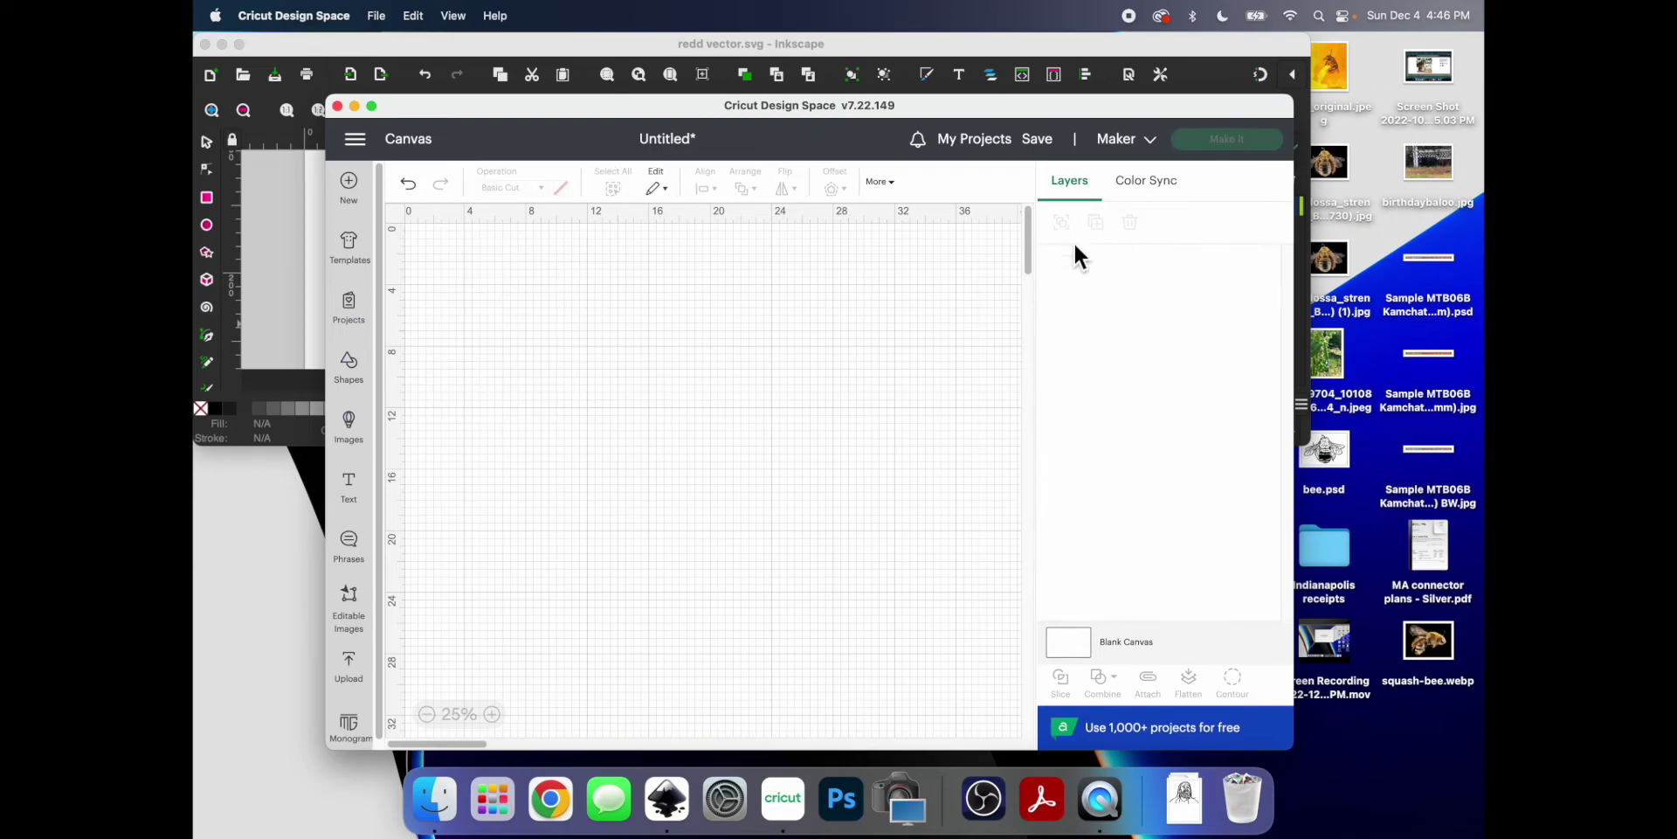
- Upload redd vector.svg and add the chicken drawing to the canvas
click(358, 676)
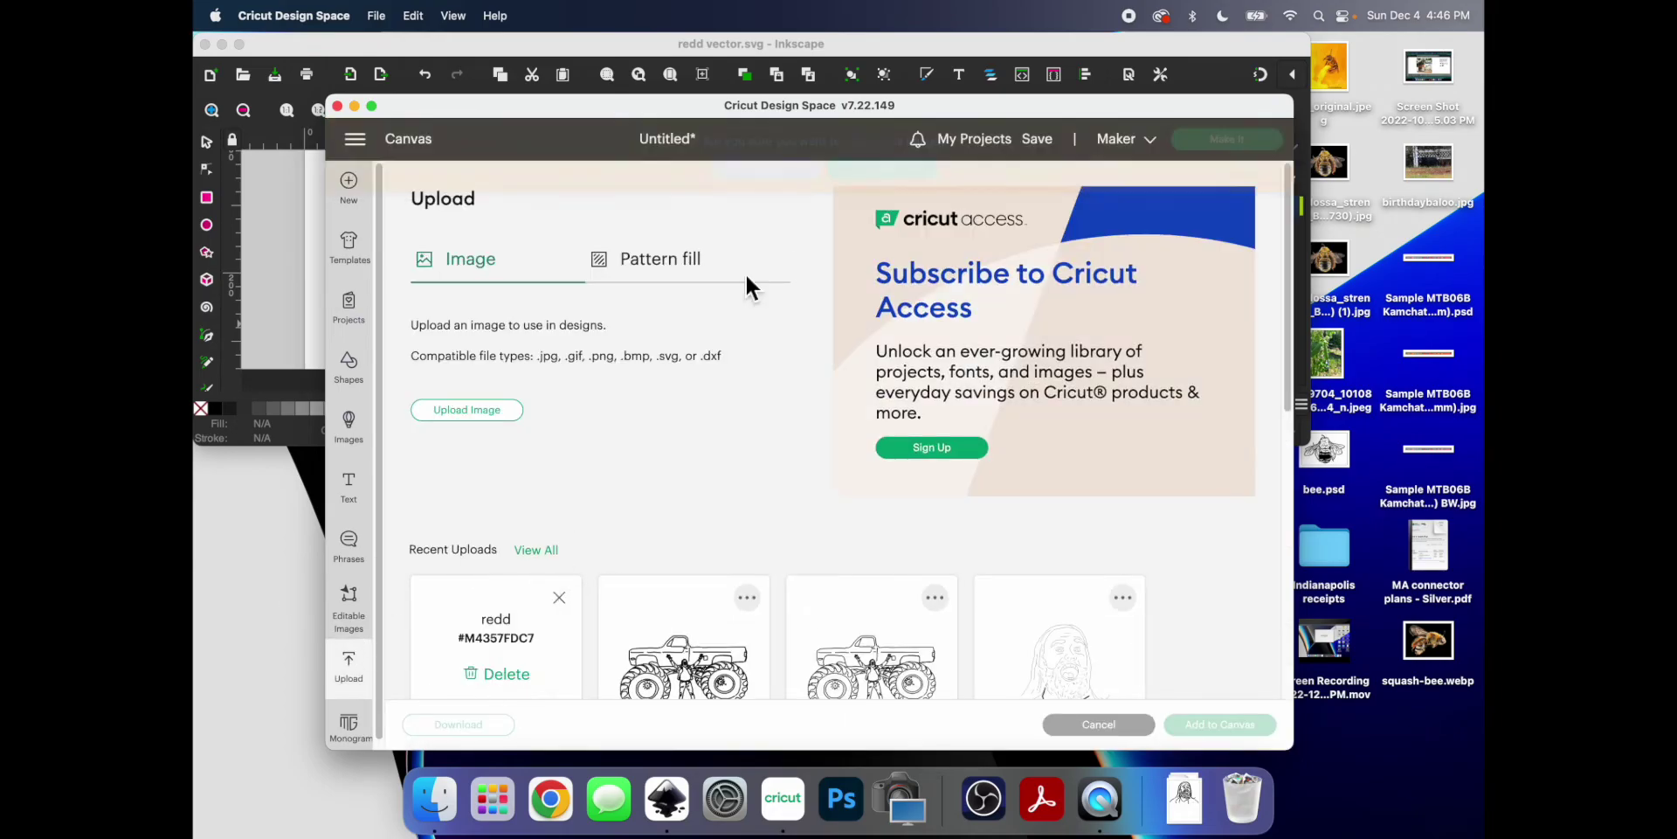
click(505, 412)
click(826, 442)
click(489, 322)
click(1302, 587)
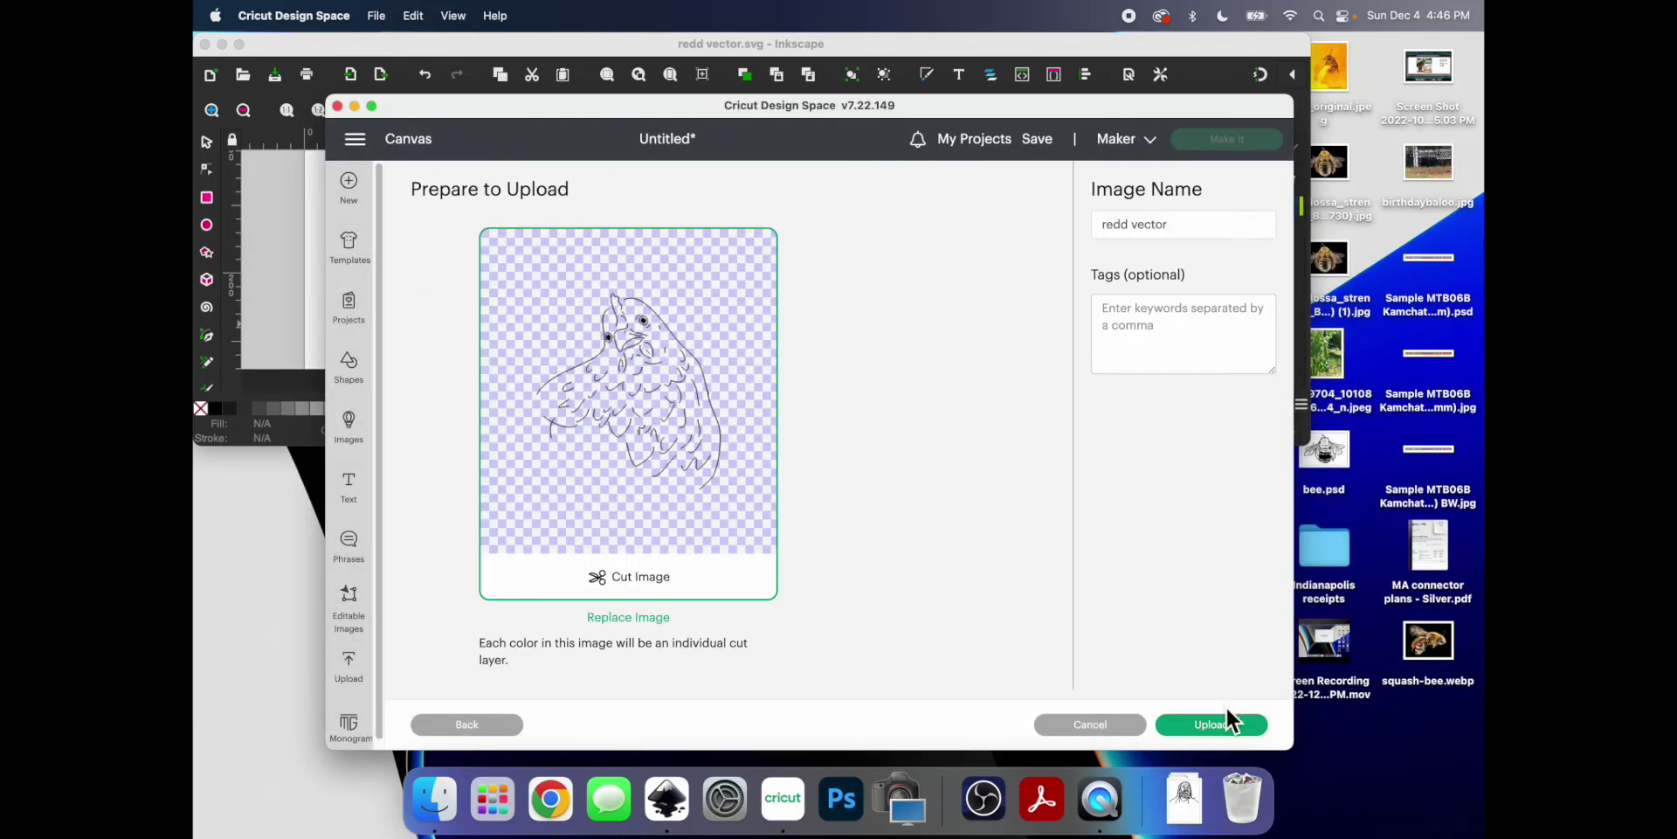
click(1219, 724)
click(1217, 725)
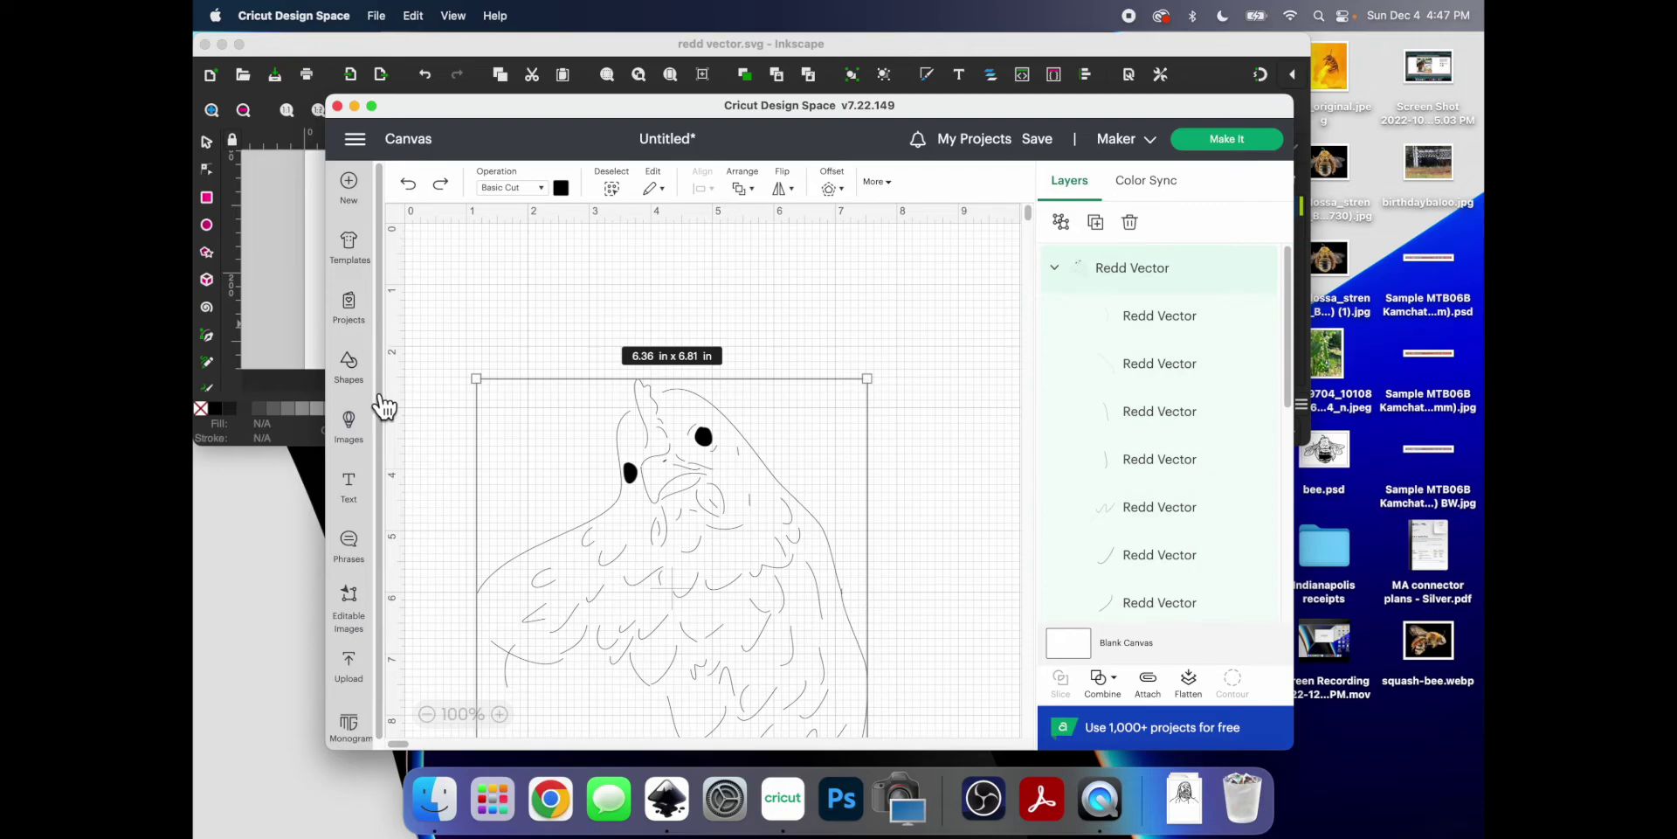
- Move the chicken up and set its operation to Pen with the M - Marker (1mm)
drag(553, 432, 521, 326)
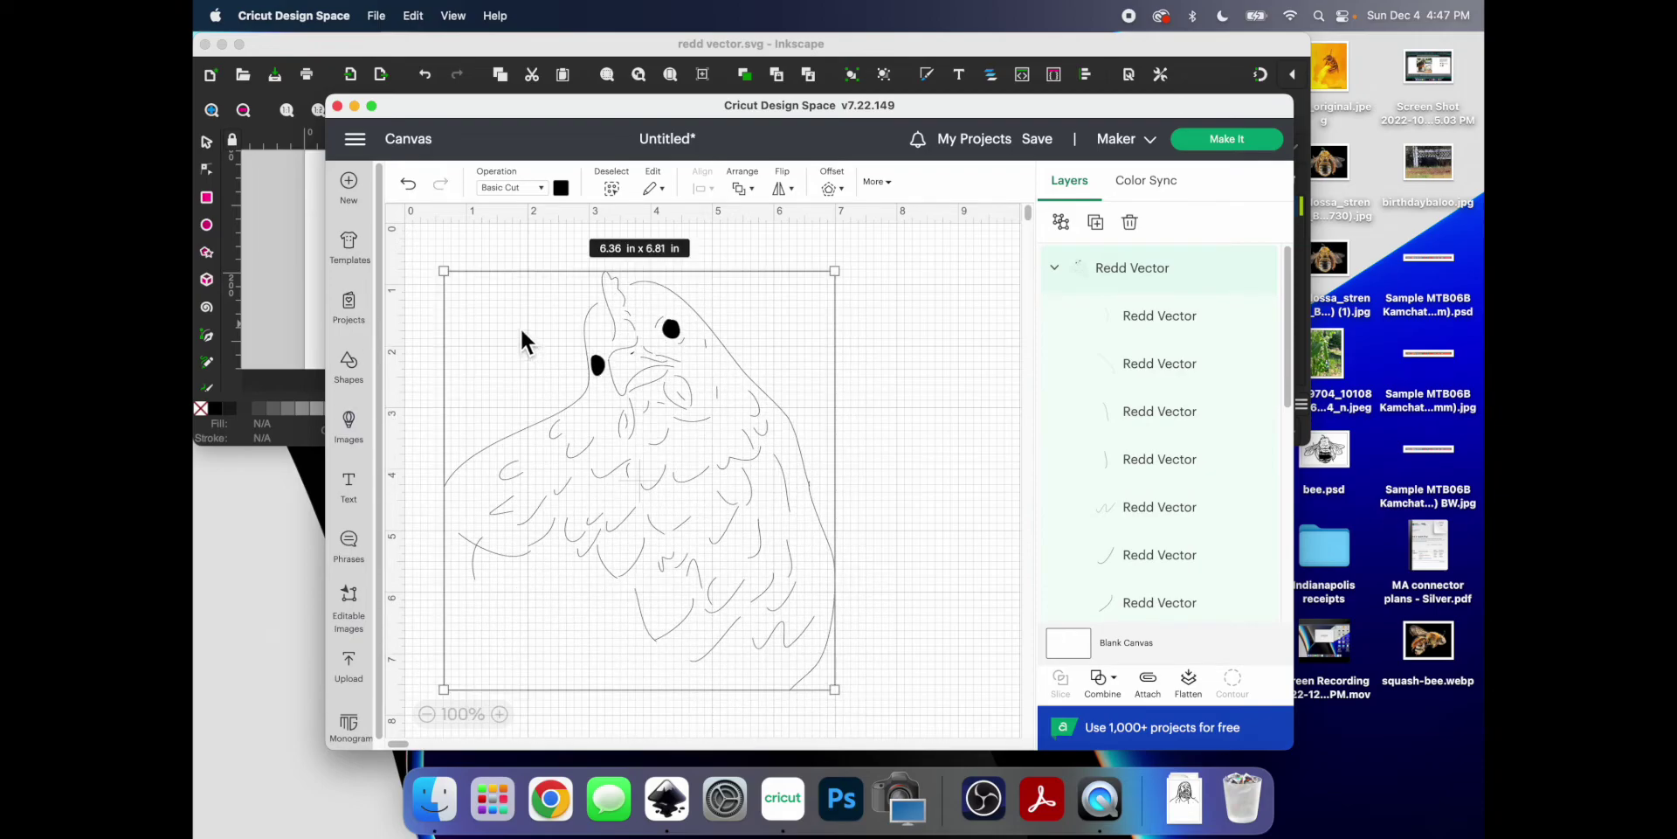
click(541, 188)
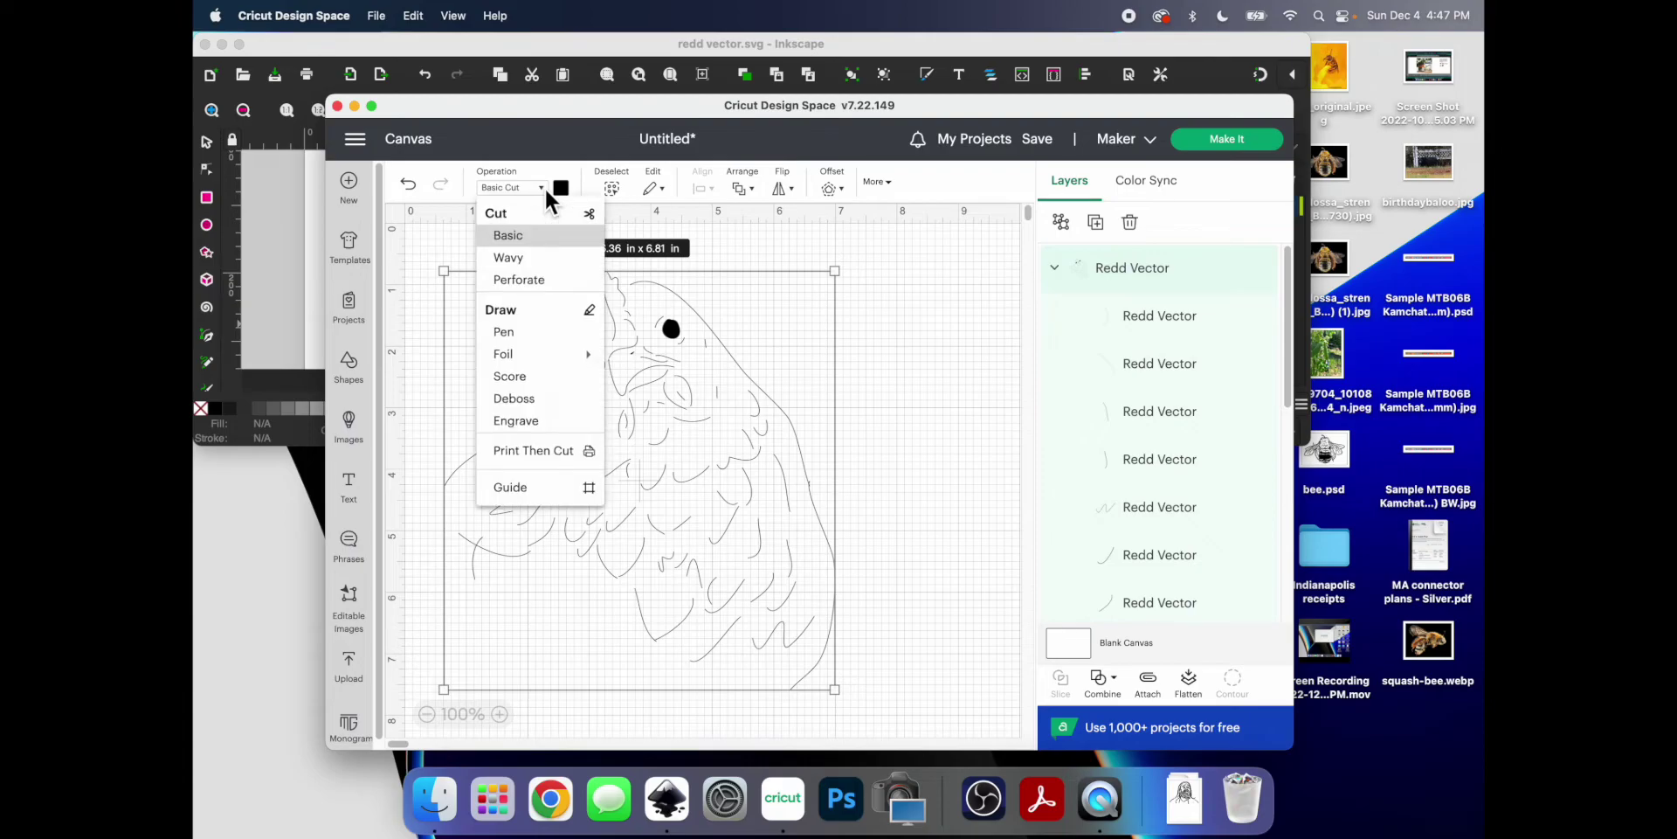
click(549, 332)
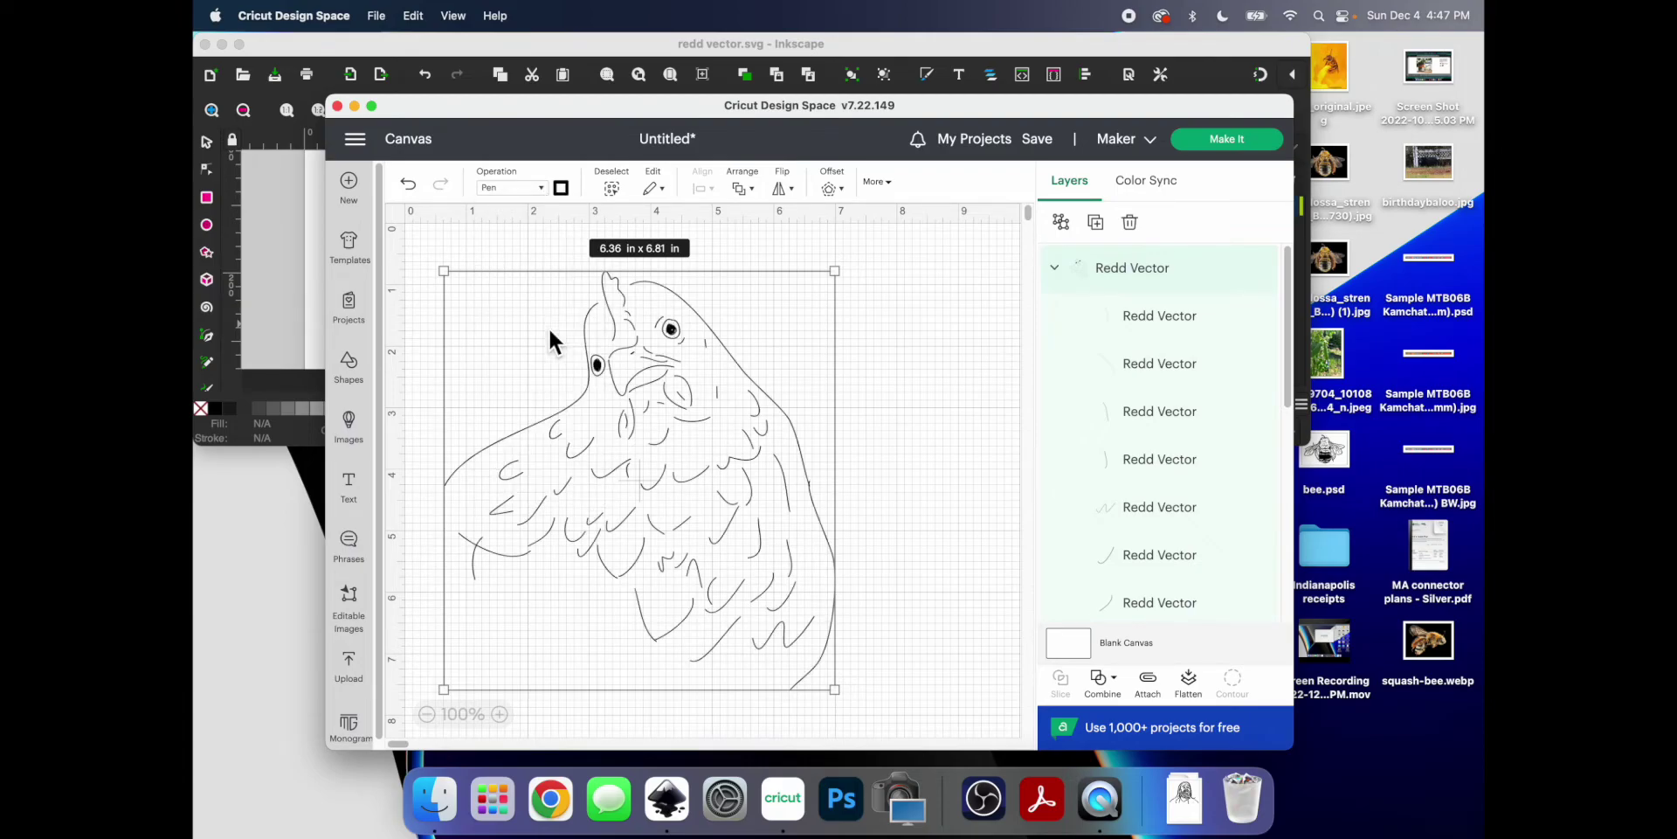
click(561, 188)
click(663, 245)
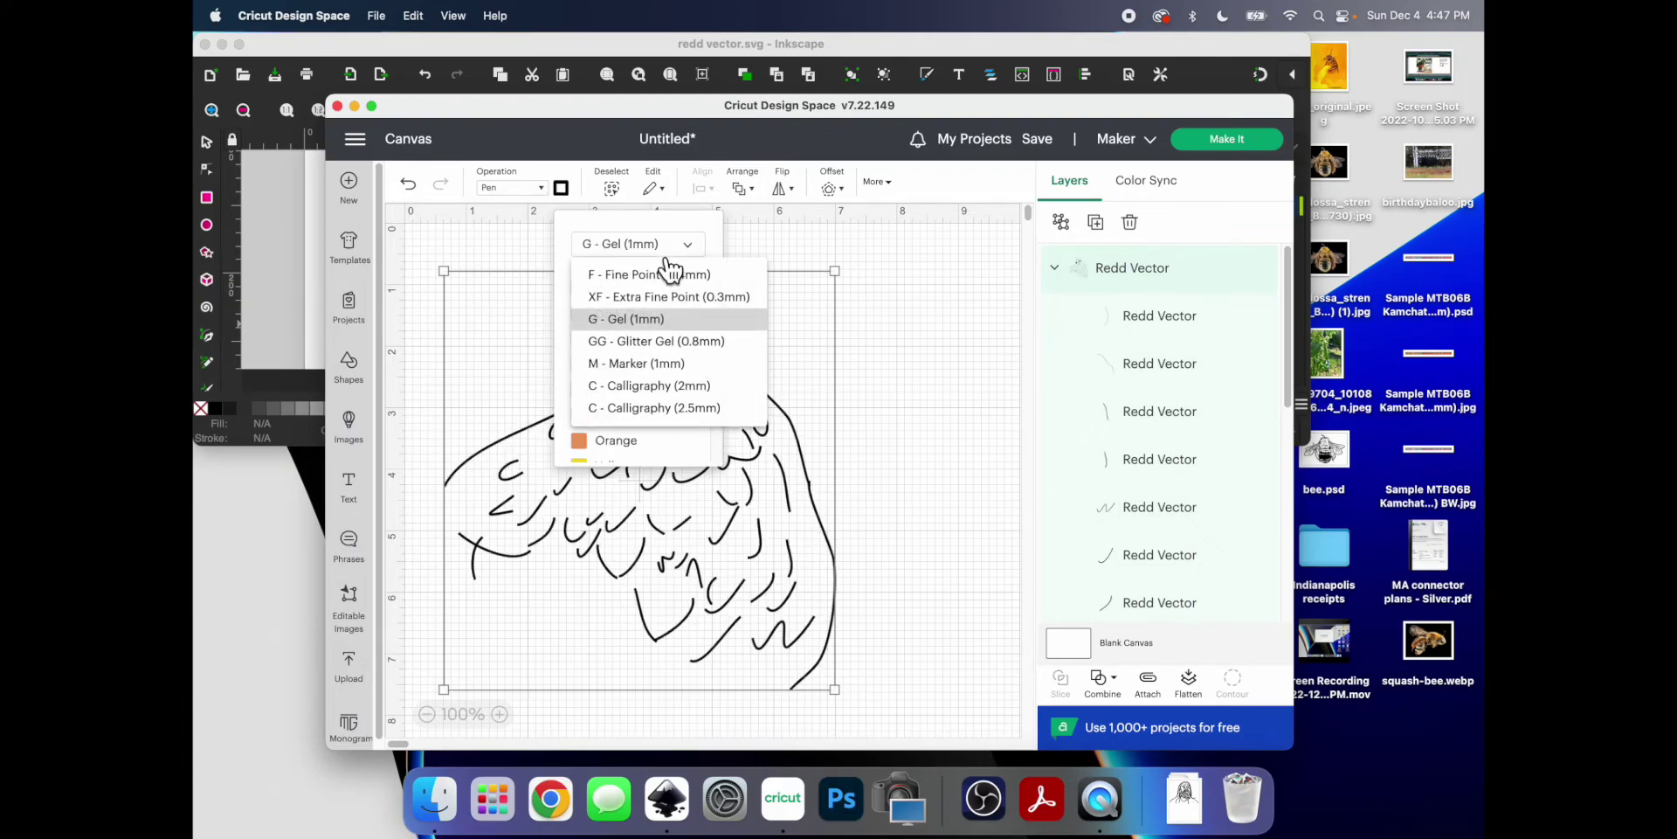
click(674, 366)
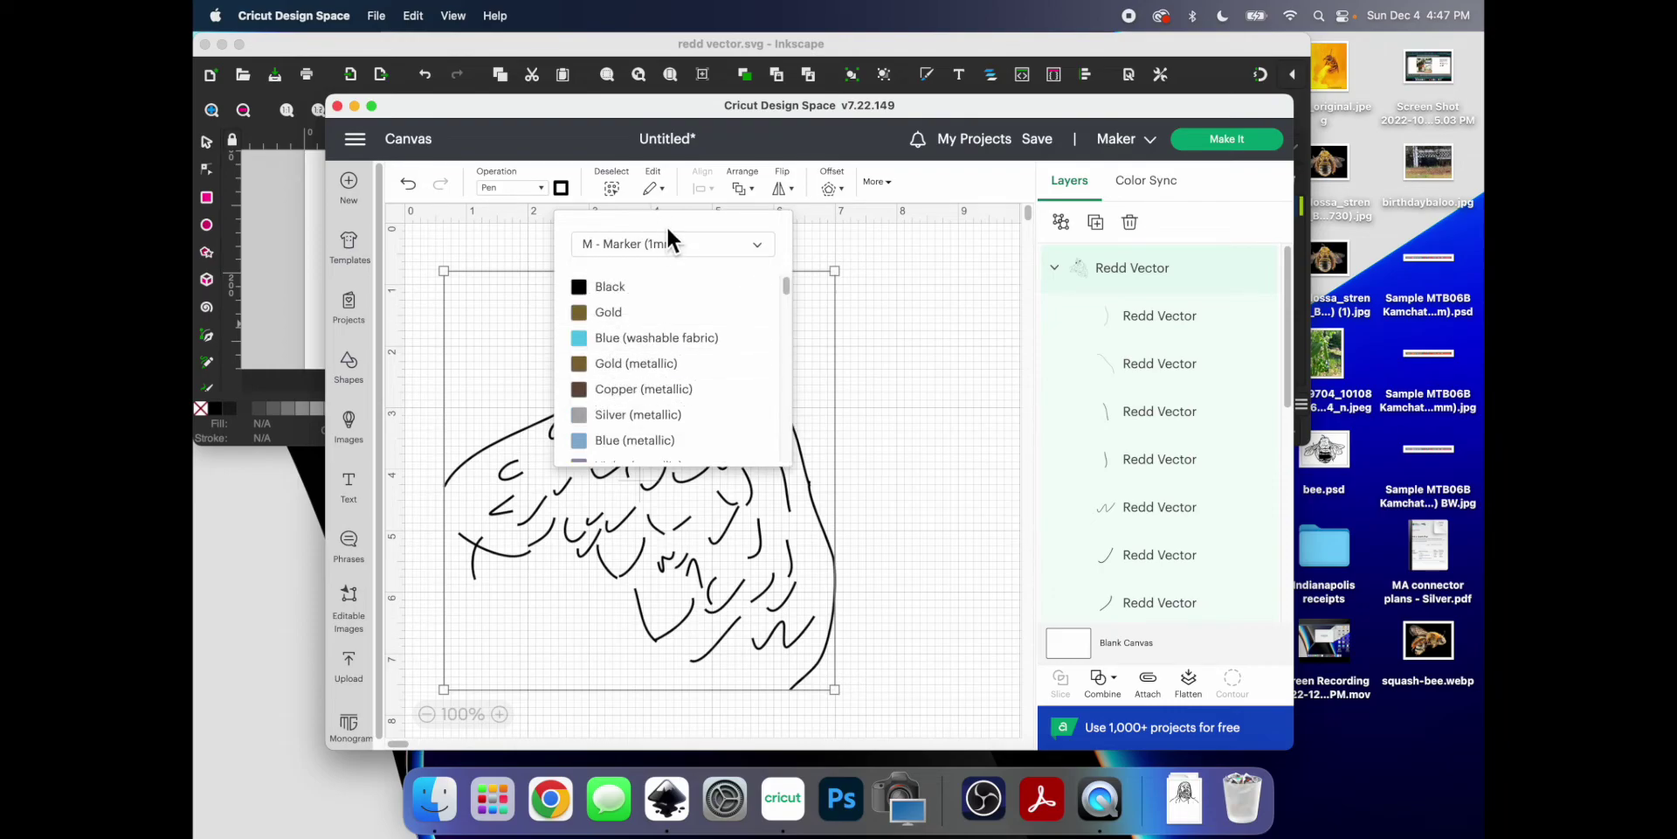
click(576, 194)
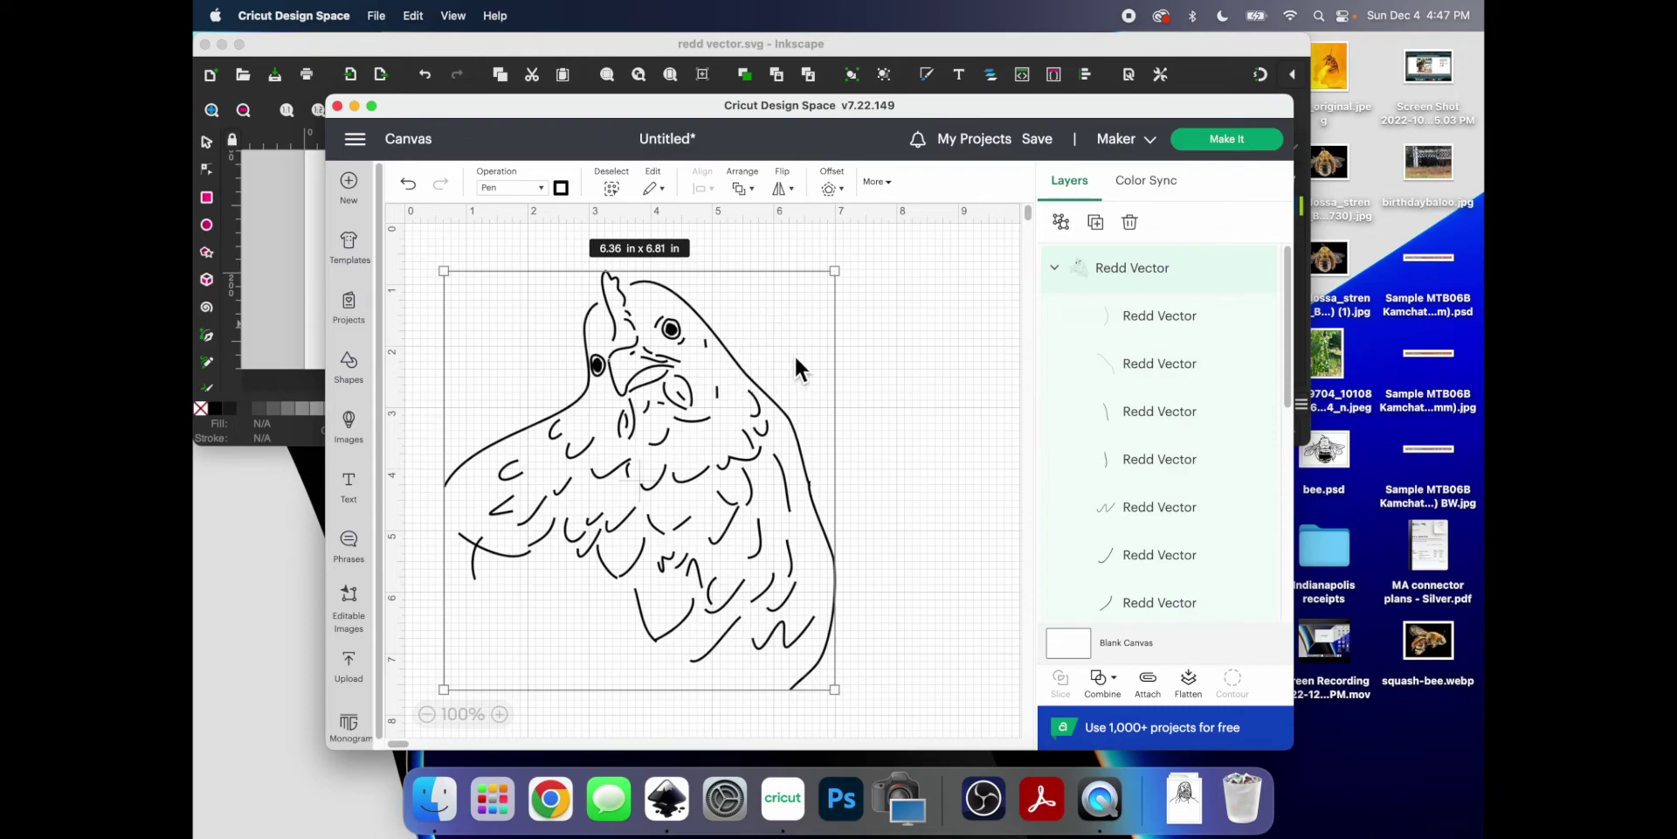
- Resize the chicken to 5.01 × 5.37 in
drag(835, 689, 1018, 734)
scroll(876, 543, down, 1)
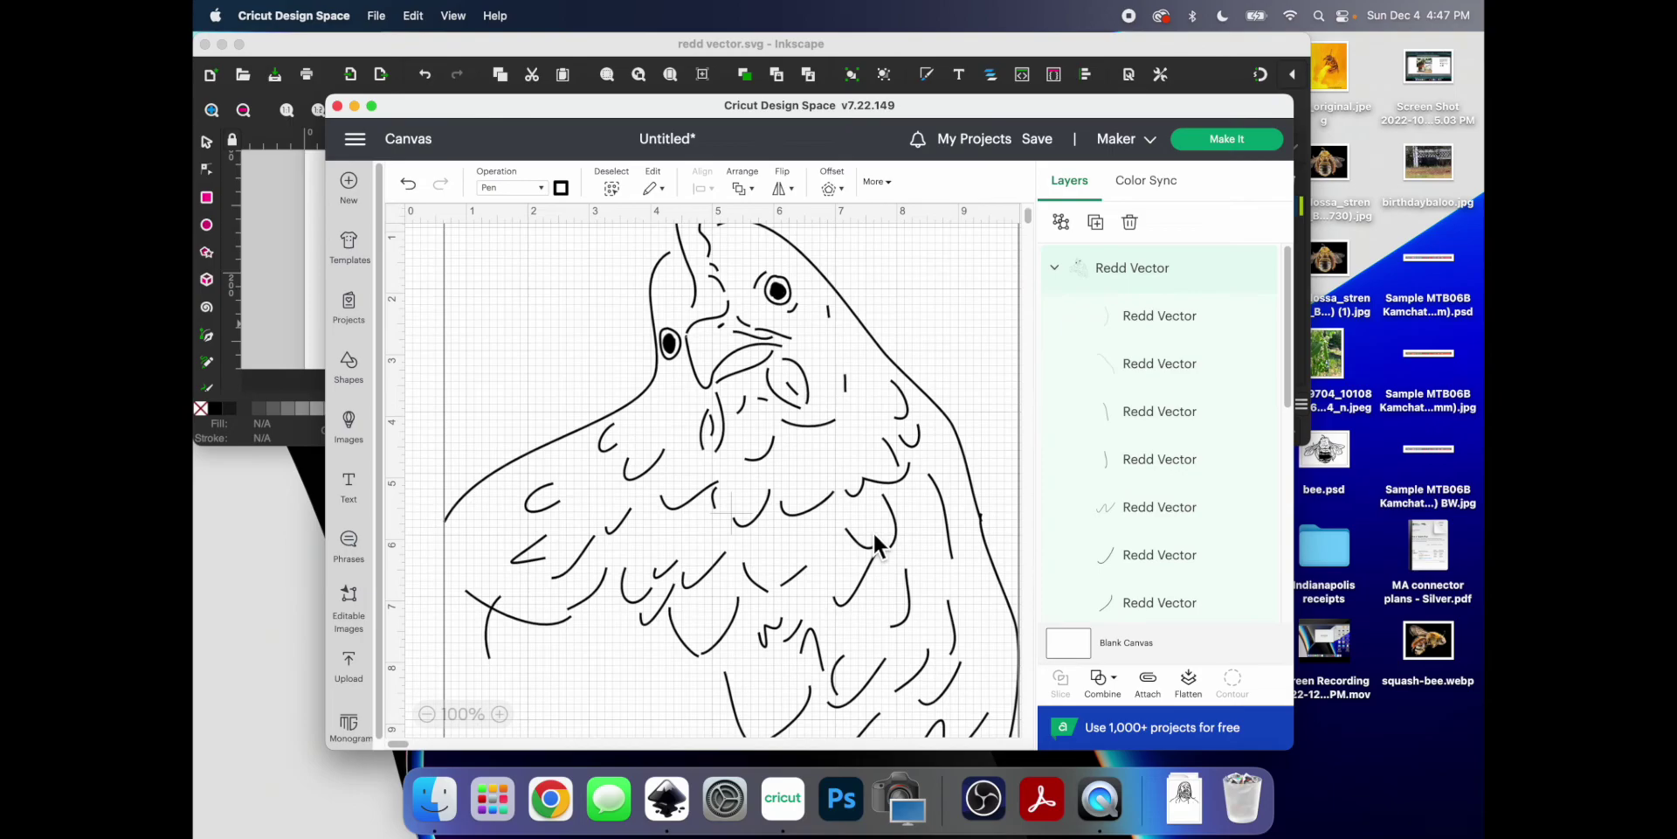
key(super+z)
key(super+z)
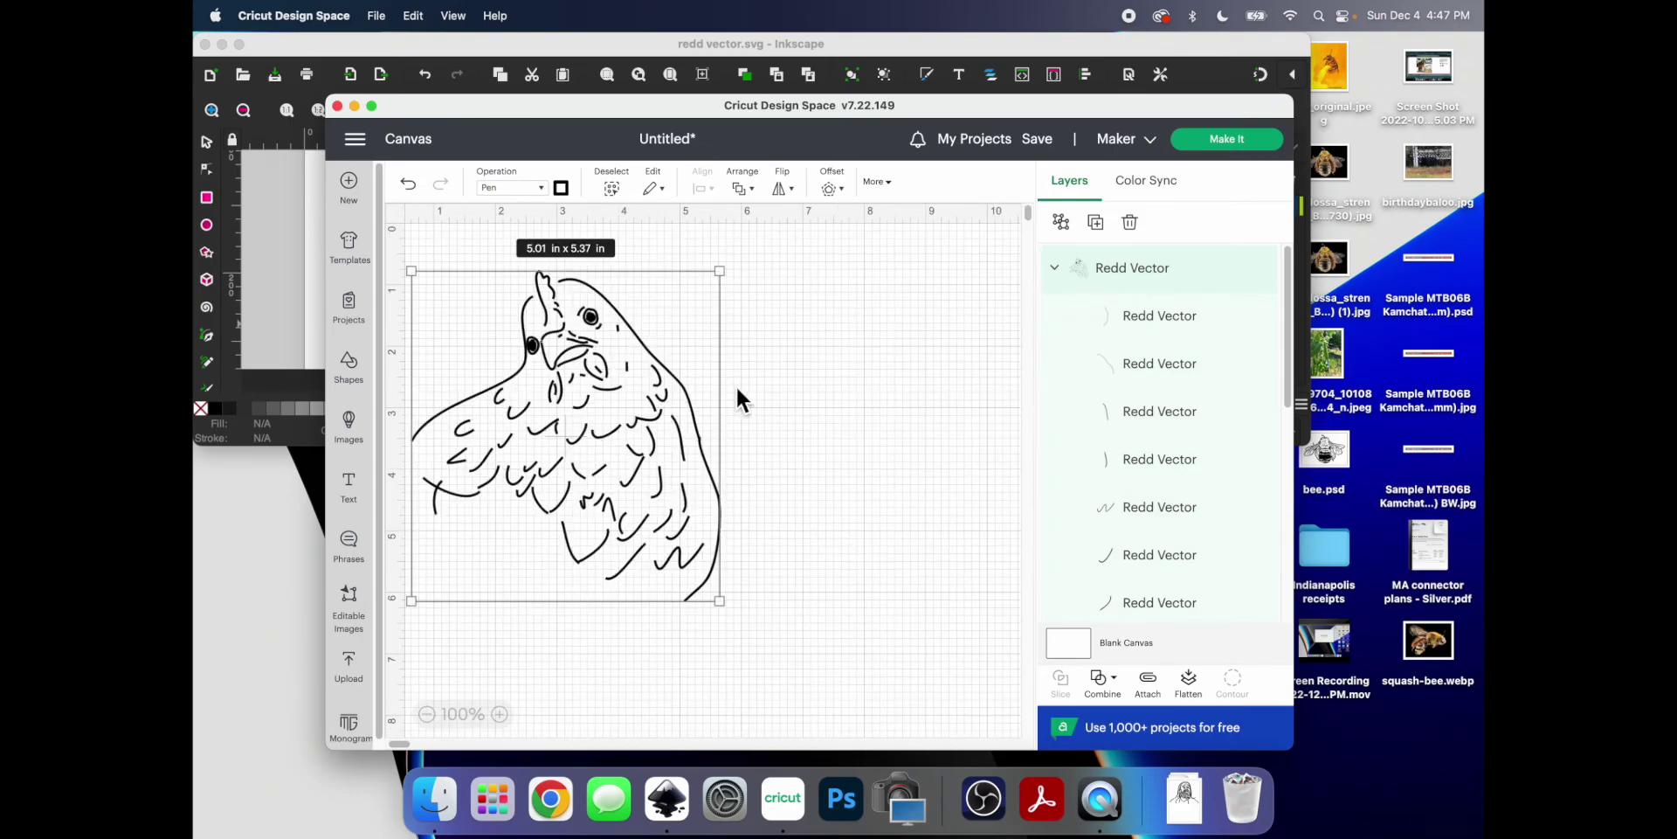
key(super+z)
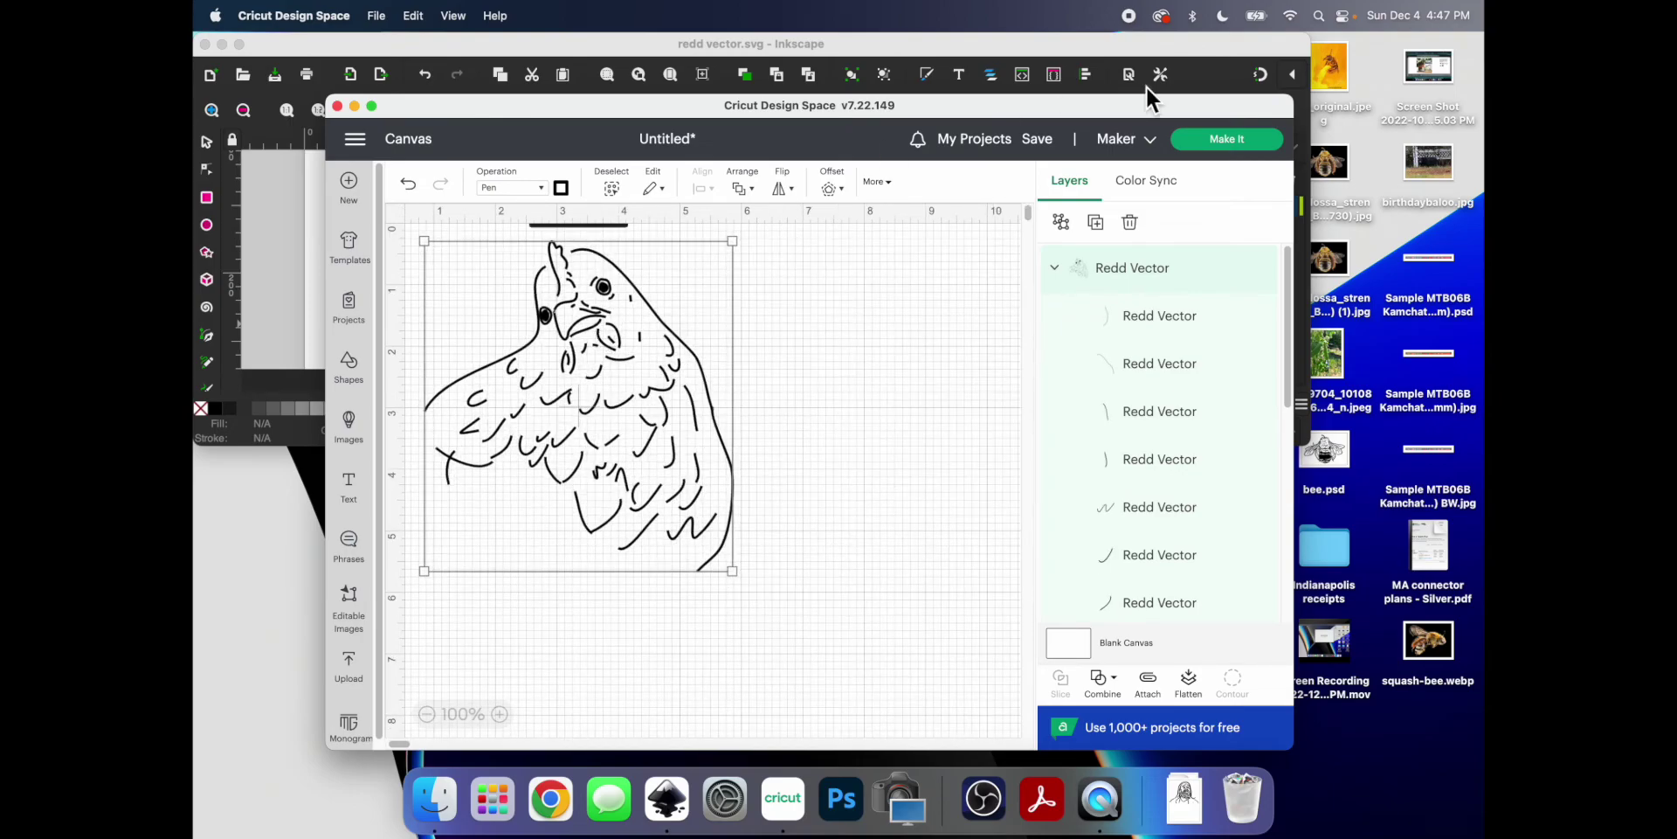
click(1231, 146)
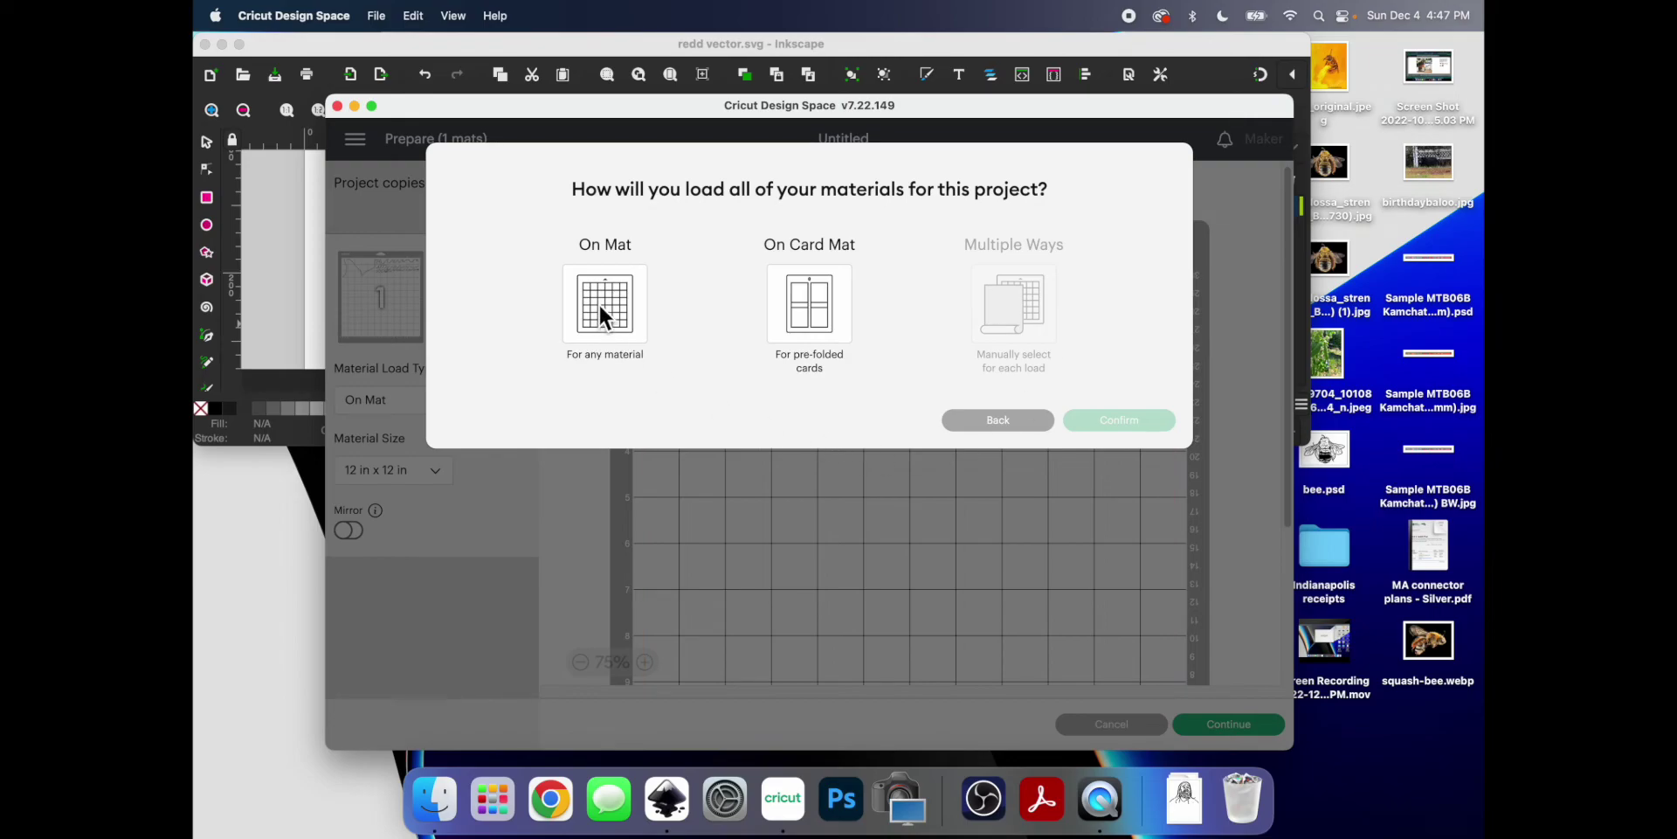
click(603, 306)
click(1135, 485)
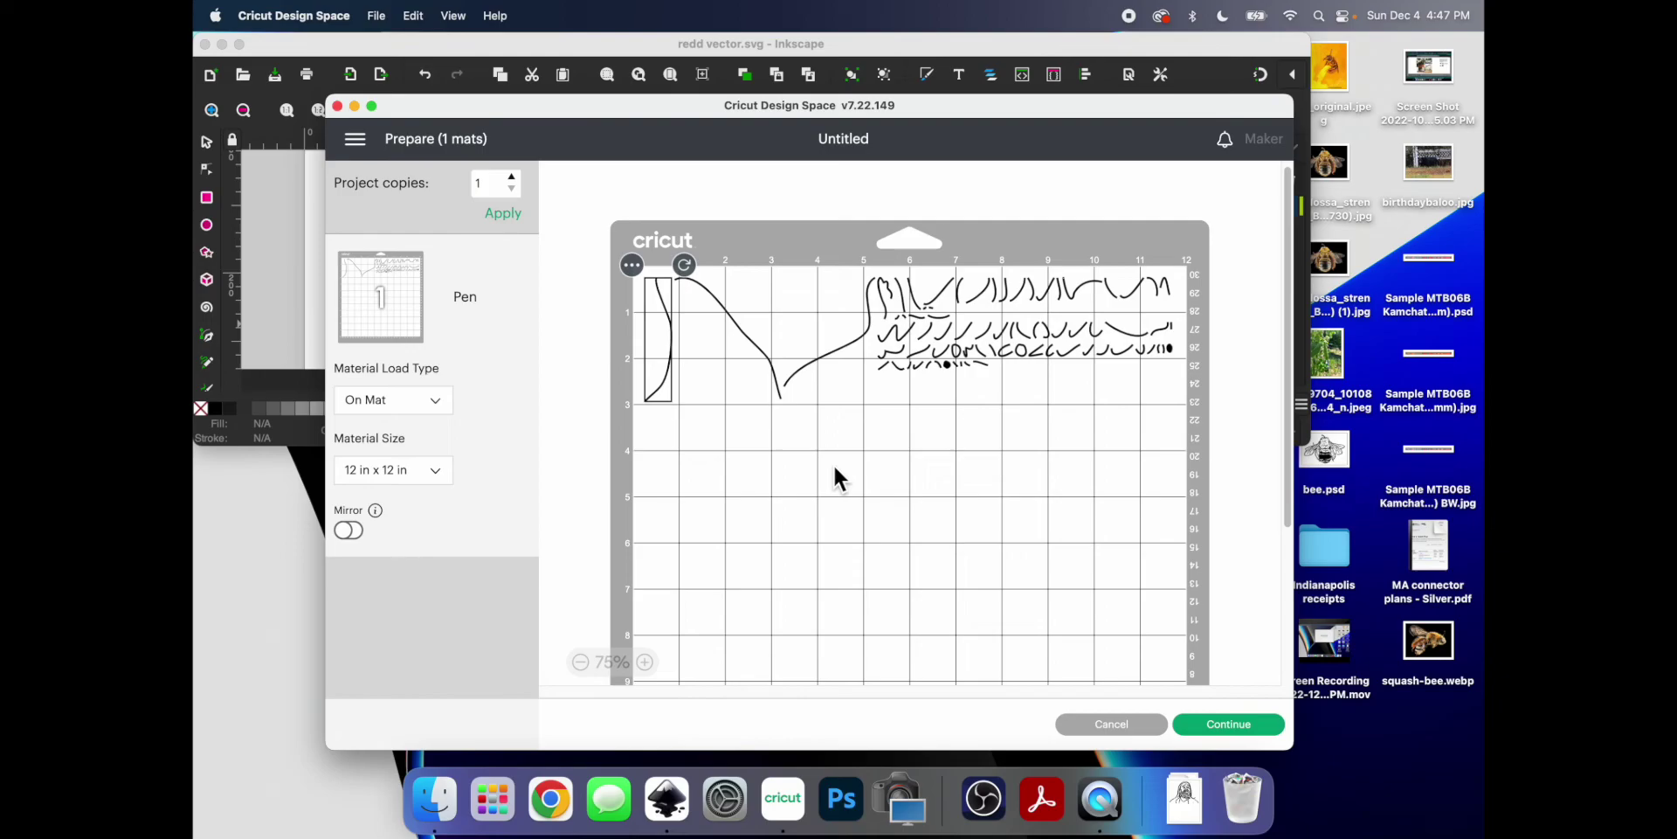
click(628, 459)
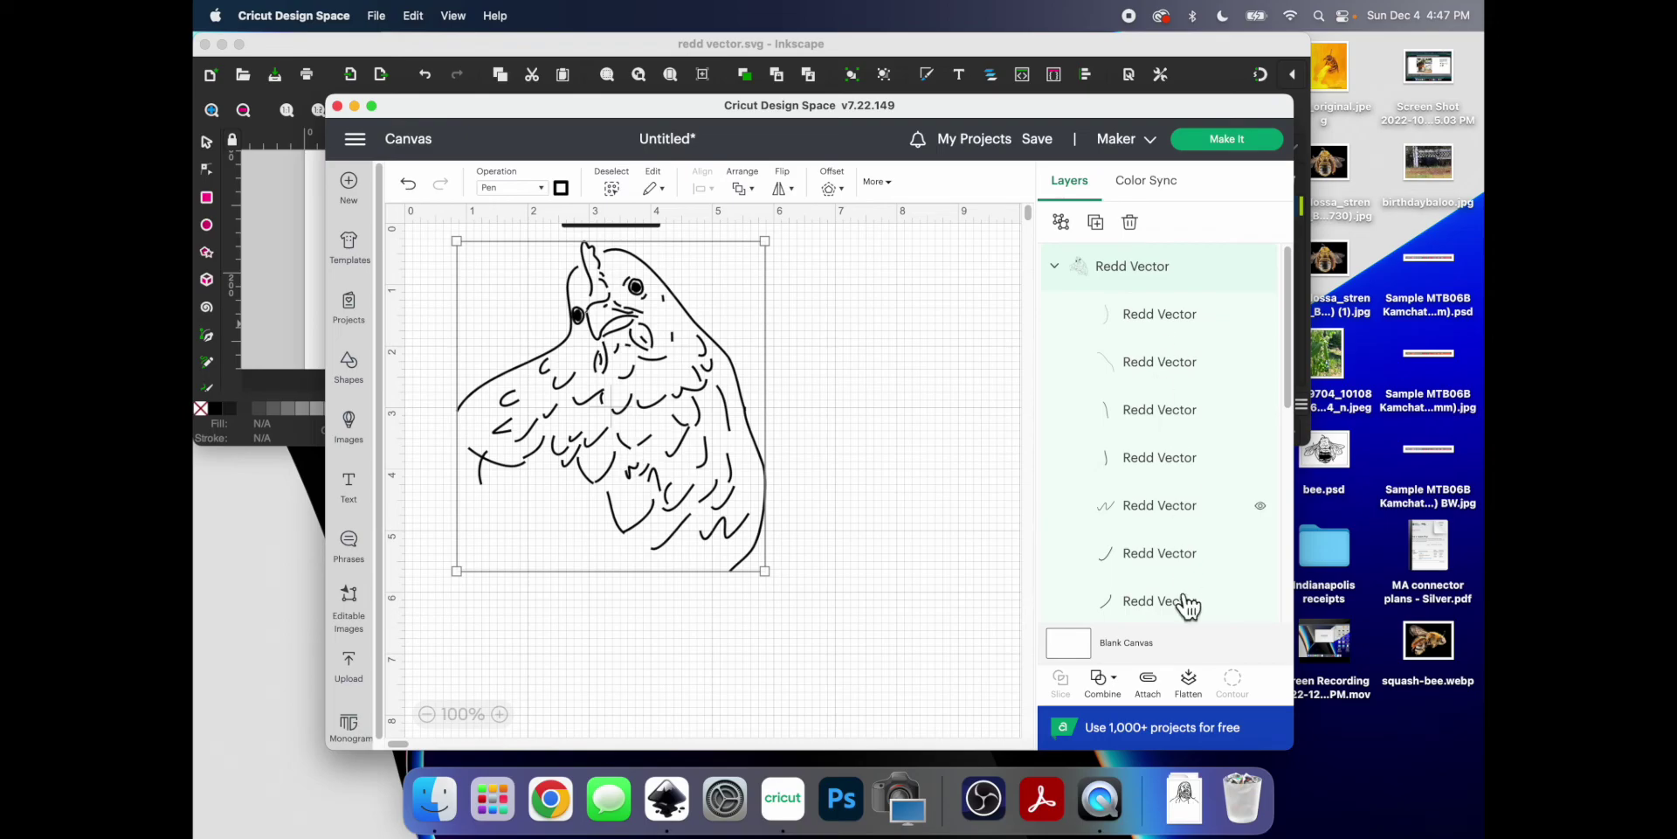
- Attach the Redd Vector layers together and open the Make It mat preview
click(1147, 682)
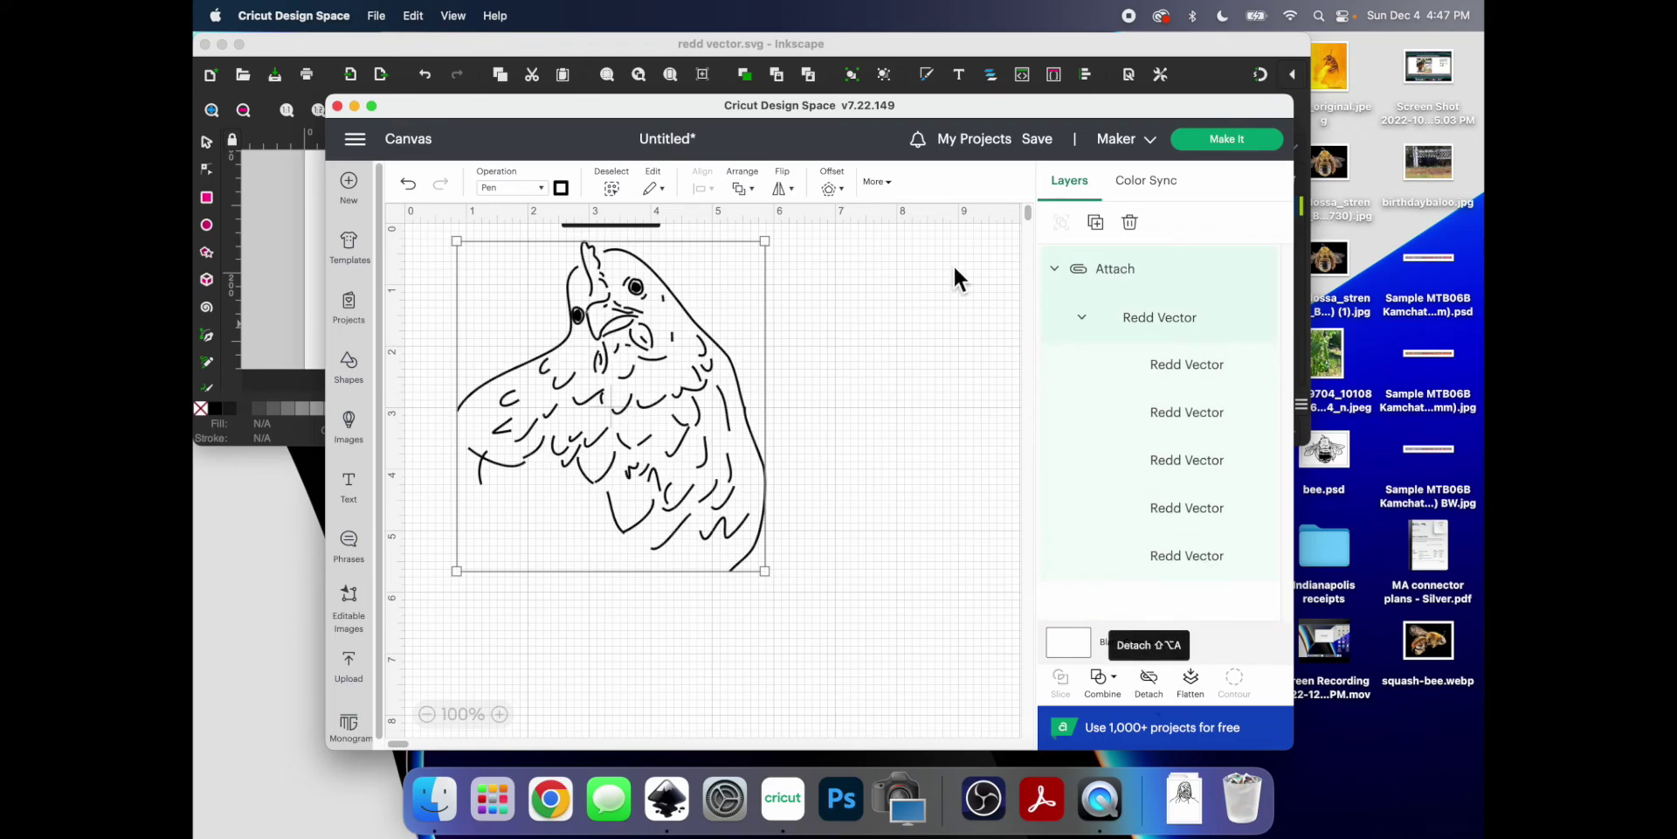
click(1258, 147)
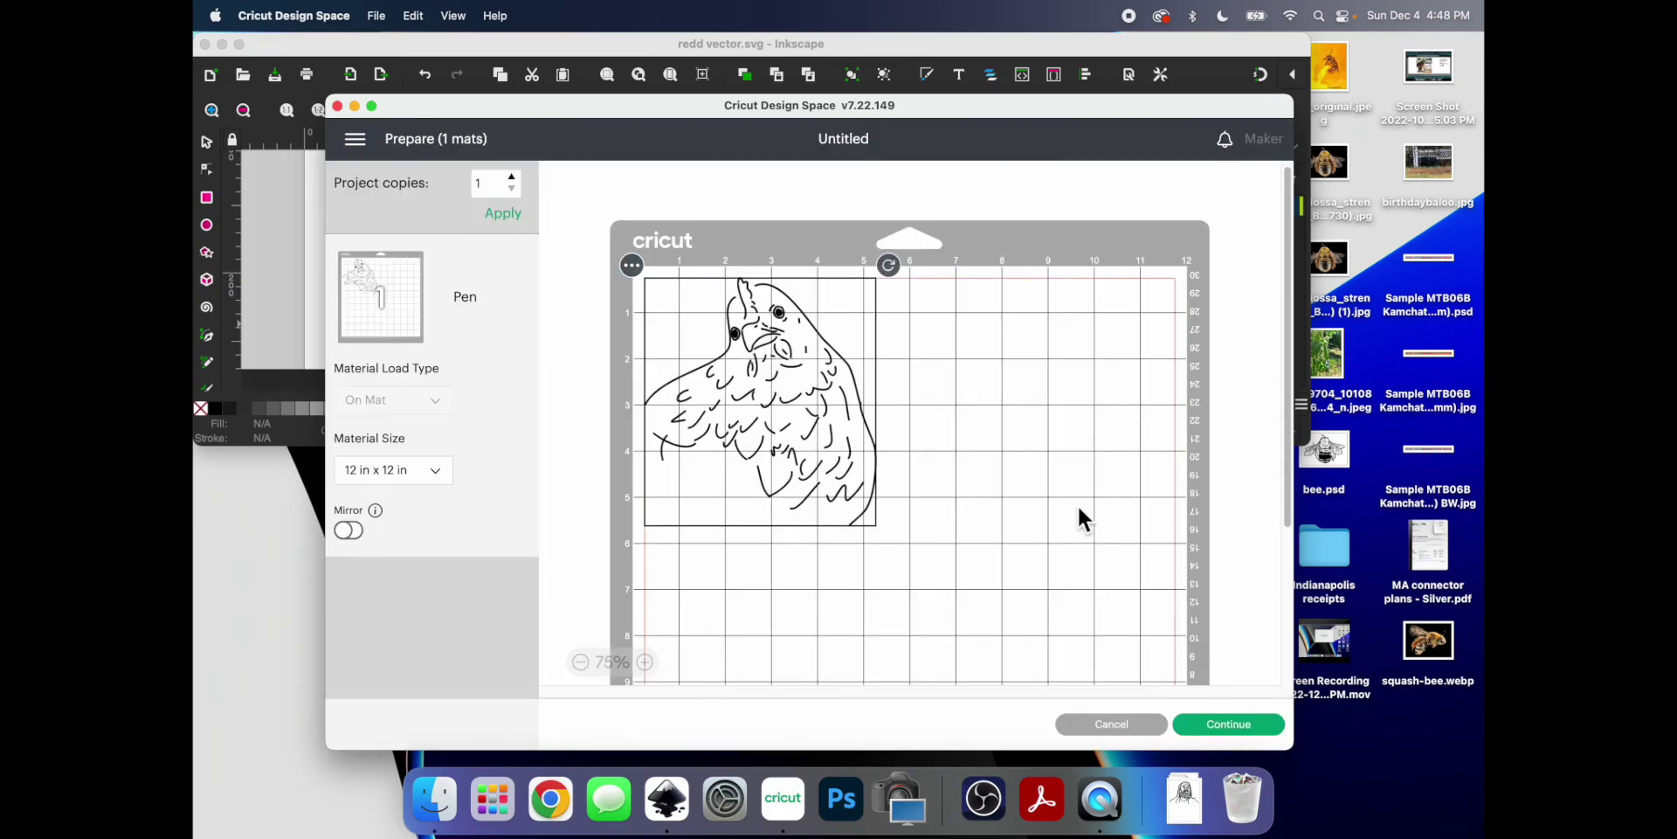